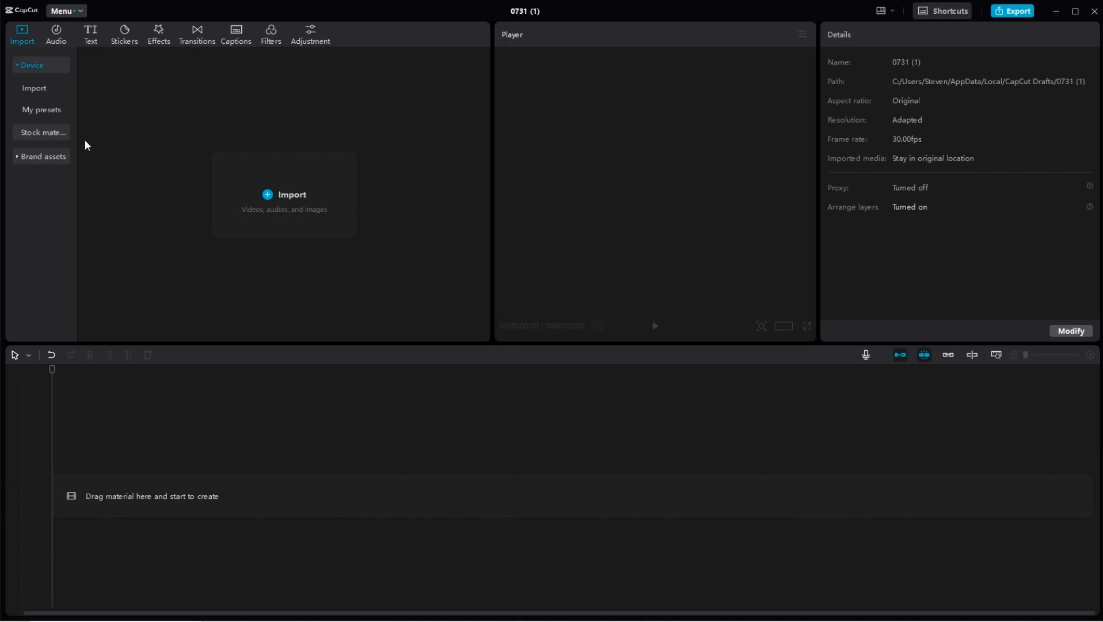
Open the video effects library in CapCut.
{"action": "left_click", "coordinate": [159, 40]}
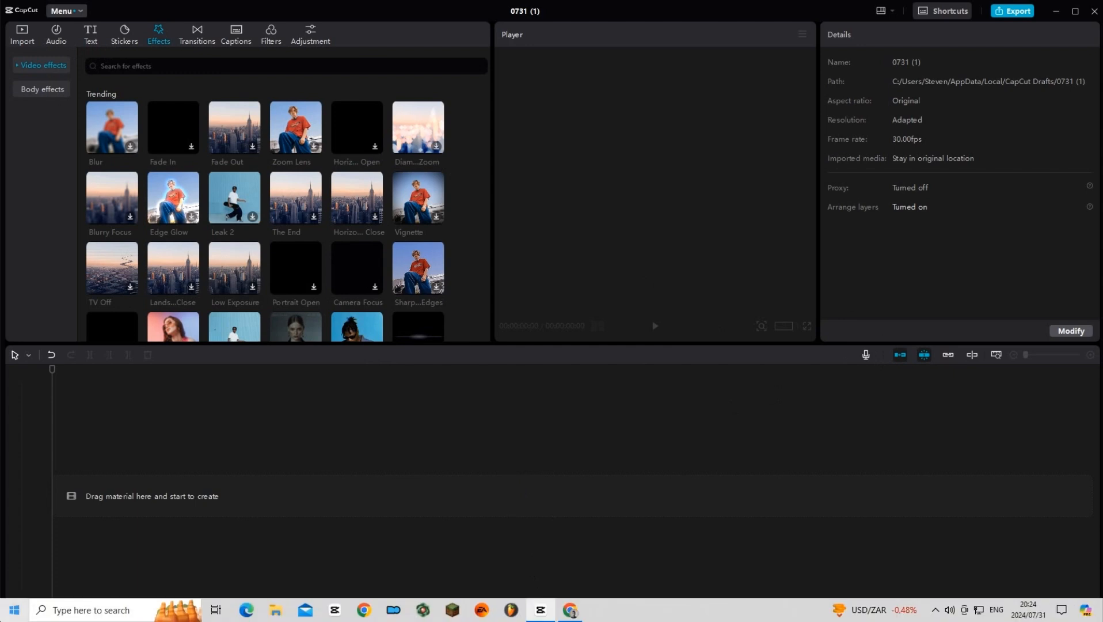
Switch to the Windows VPN settings and start adding a new VPN connection.
{"action": "left_click", "coordinate": [107, 613]}
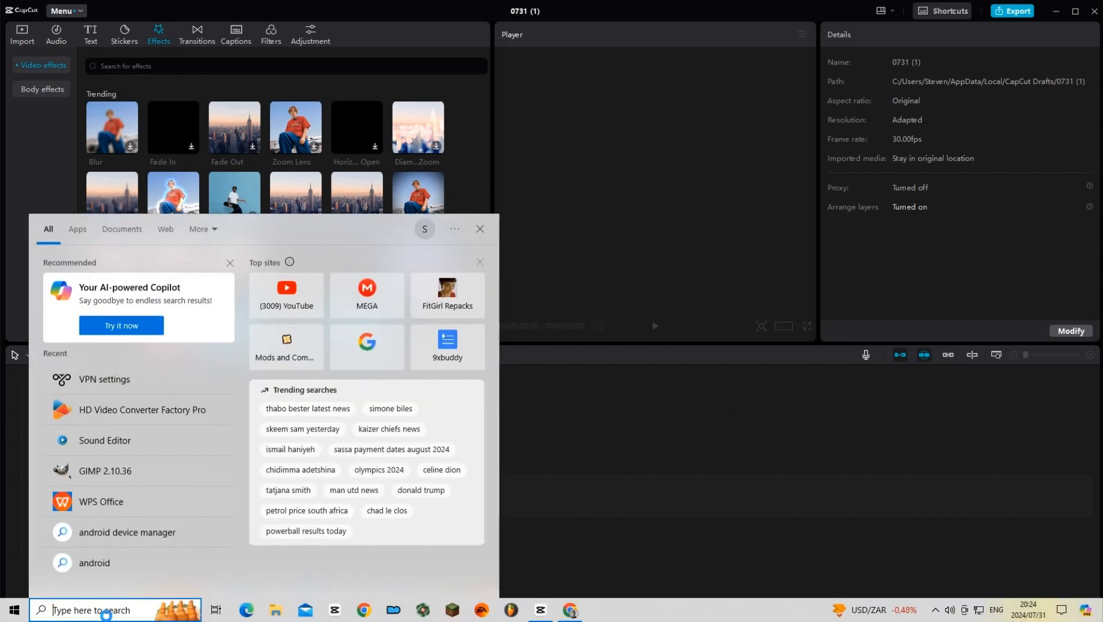
{"action": "left_click", "coordinate": [114, 387]}
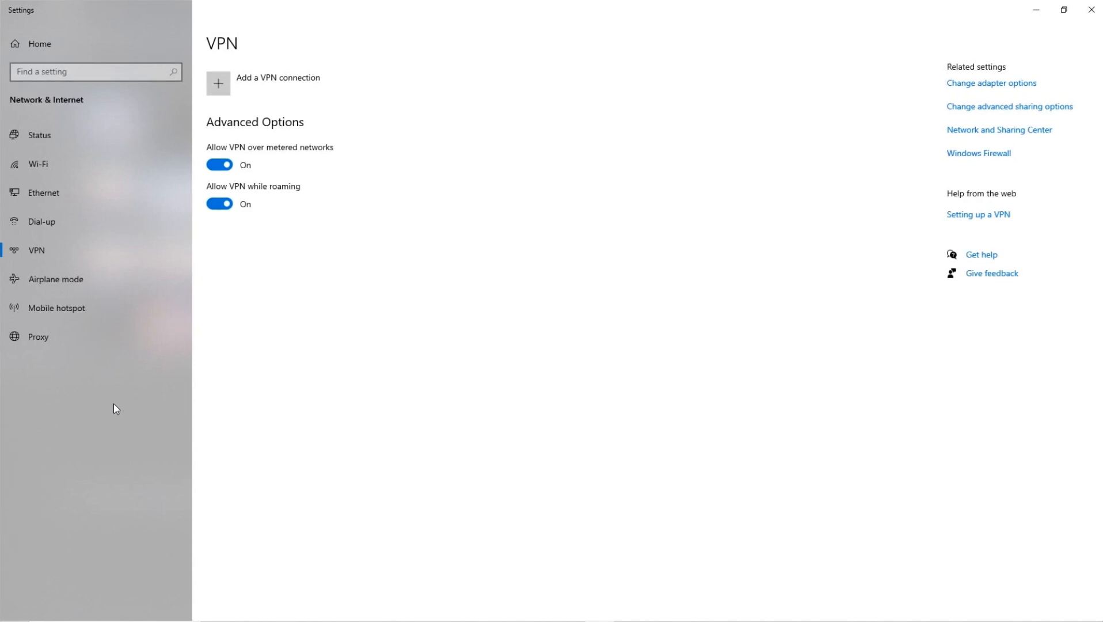
{"action": "left_click", "coordinate": [230, 94]}
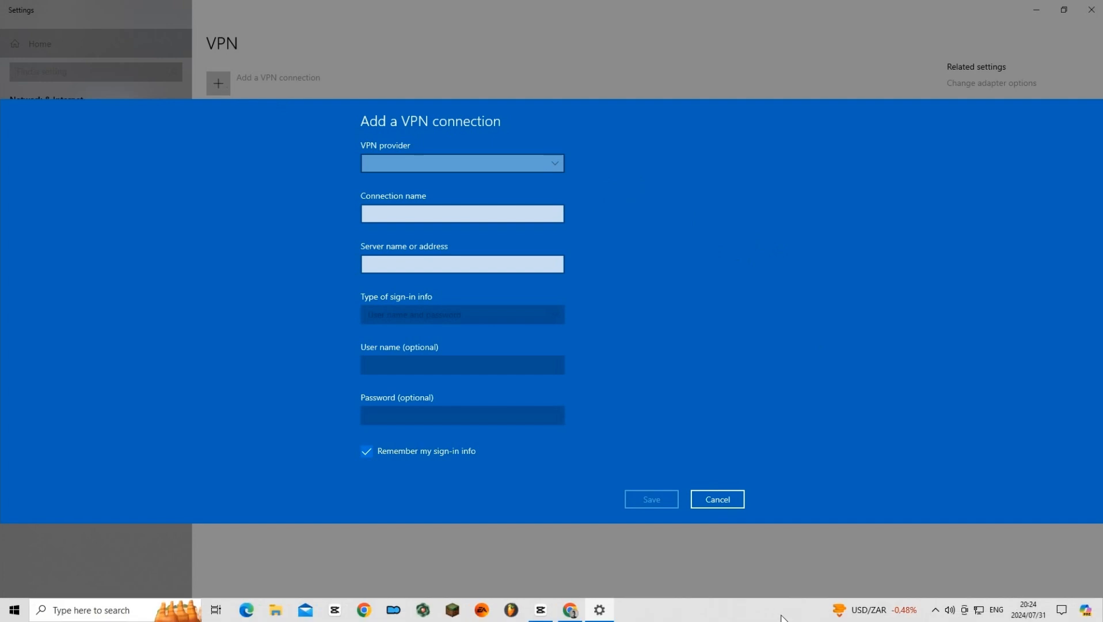
Switch to the VPN Gate page in Chrome and copy the United States server hostname vpn198156159.opengw.net.
{"action": "left_click", "coordinate": [571, 610]}
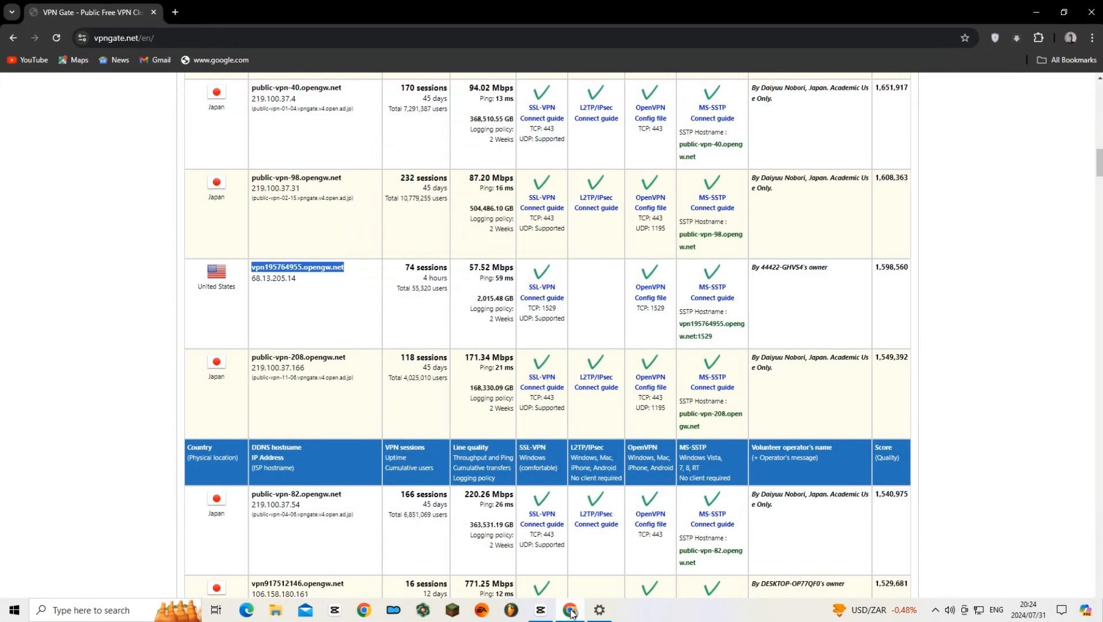
{"action": "scroll", "coordinate": [225, 340], "scroll_direction": "up", "scroll_amount": 10}
{"action": "scroll", "coordinate": [230, 344], "scroll_direction": "up", "scroll_amount": 5}
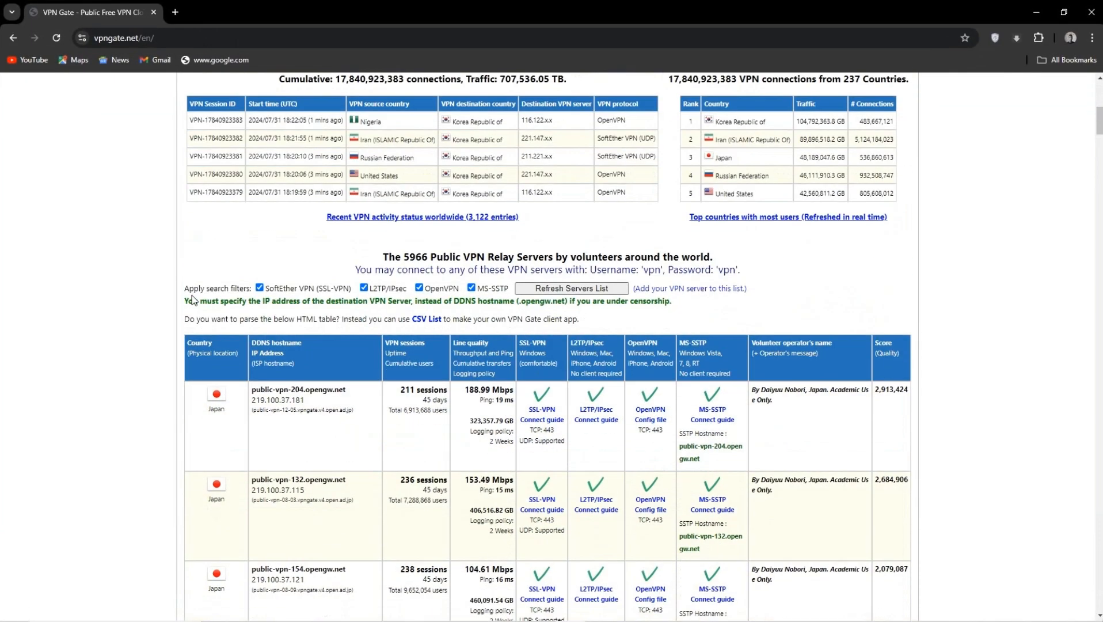
{"action": "scroll", "coordinate": [175, 336], "scroll_direction": "down", "scroll_amount": 4}
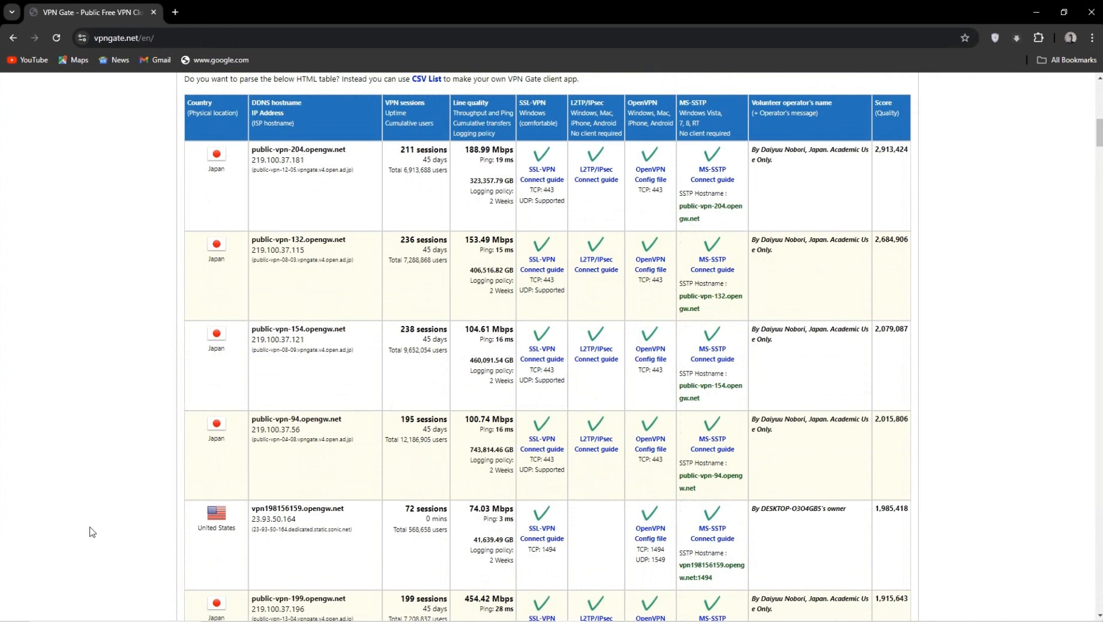
{"action": "scroll", "coordinate": [92, 532], "scroll_direction": "down", "scroll_amount": 1}
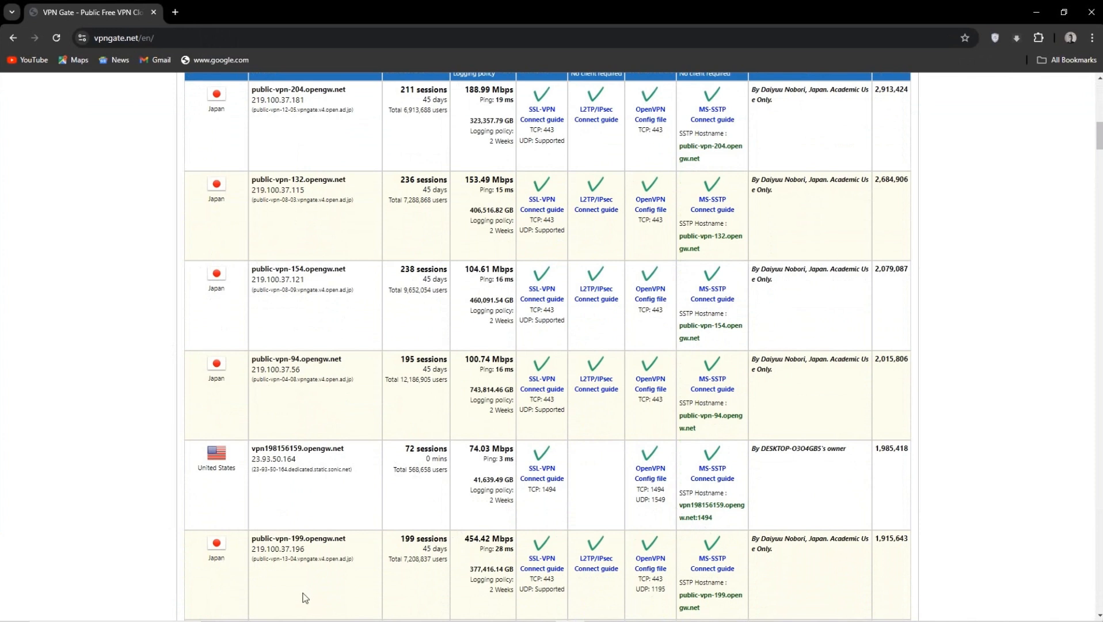
{"action": "scroll", "coordinate": [841, 619], "scroll_direction": "down", "scroll_amount": 1}
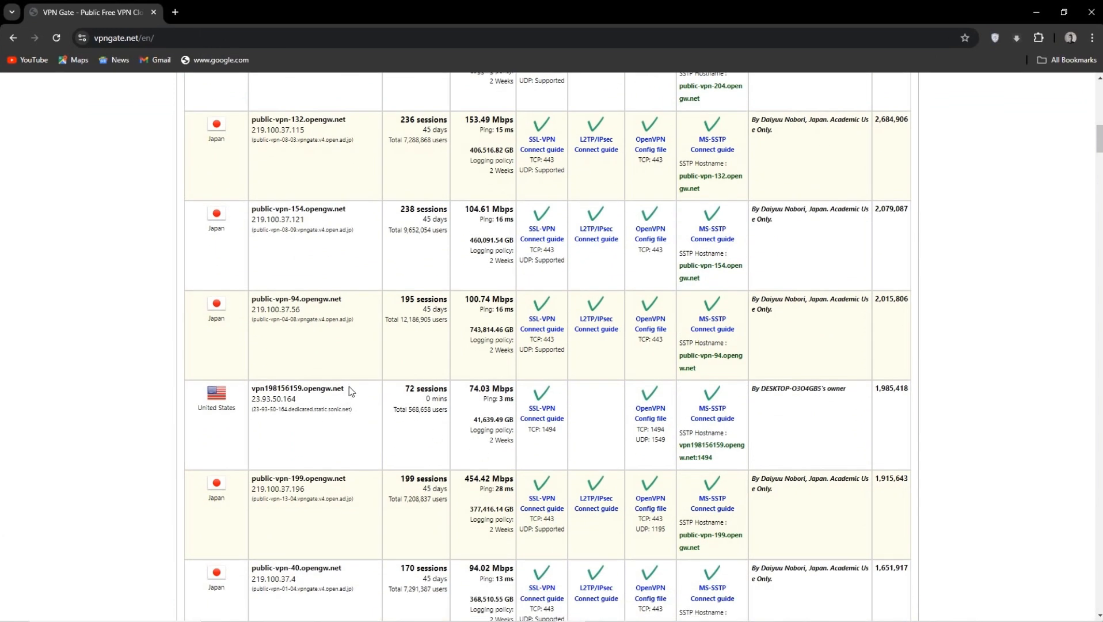
{"action": "left_click_drag", "start_coordinate": [346, 390], "coordinate": [250, 390]}
{"action": "right_click", "coordinate": [256, 388]}
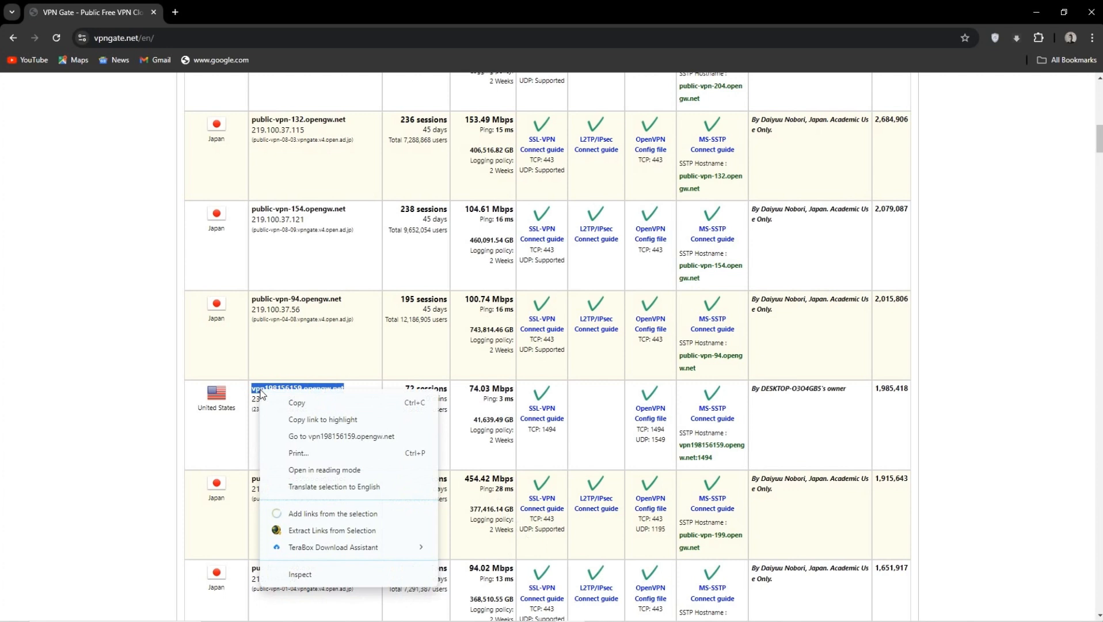
{"action": "left_click", "coordinate": [316, 402]}
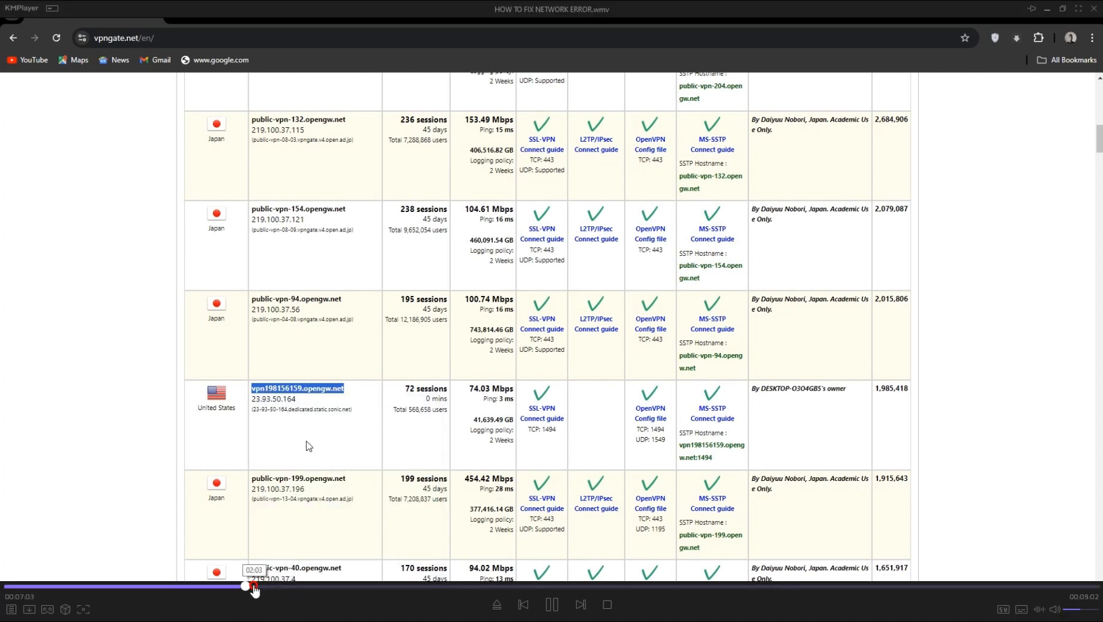
{"action": "left_click", "coordinate": [255, 586]}
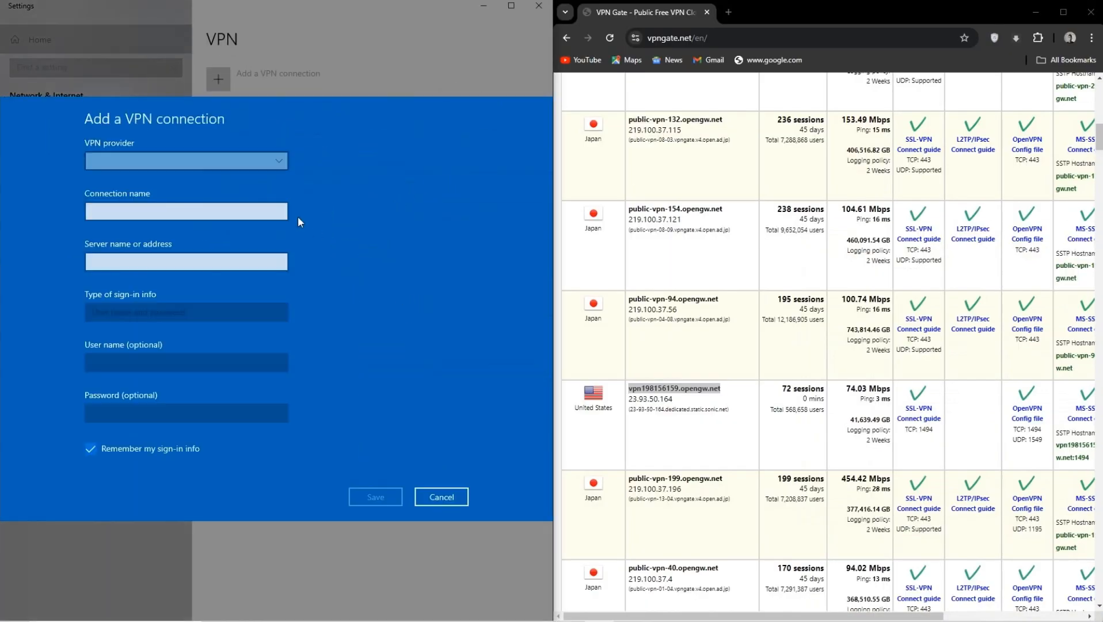
Choose Windows (built-in) as the VPN provider and paste vpn198156159.opengw.net as the server address.
{"action": "left_click", "coordinate": [278, 161]}
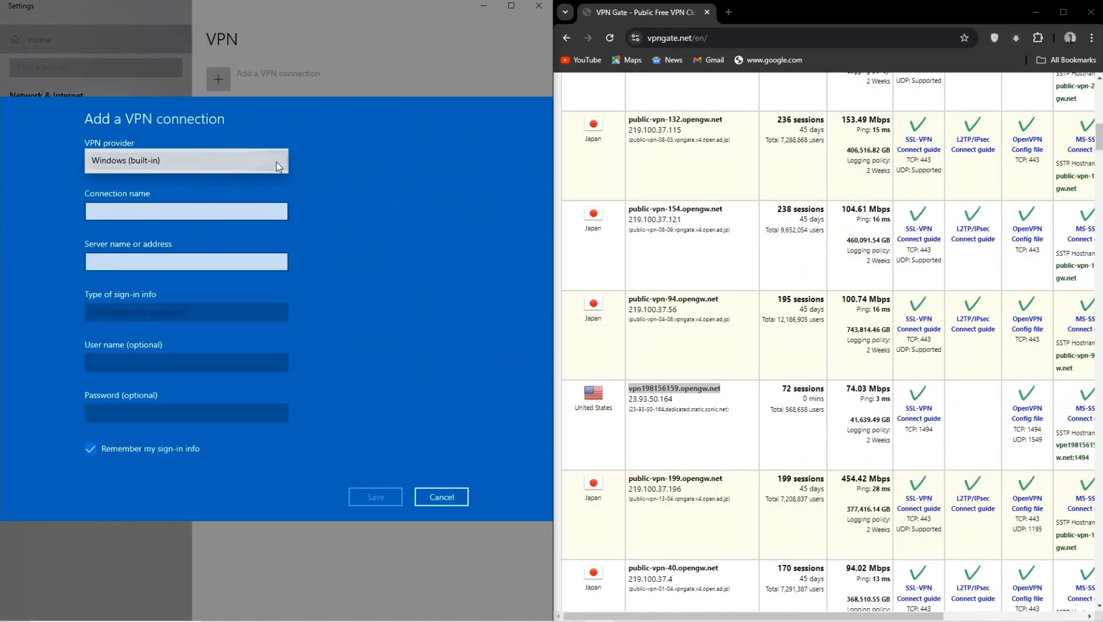
{"action": "left_click", "coordinate": [166, 165]}
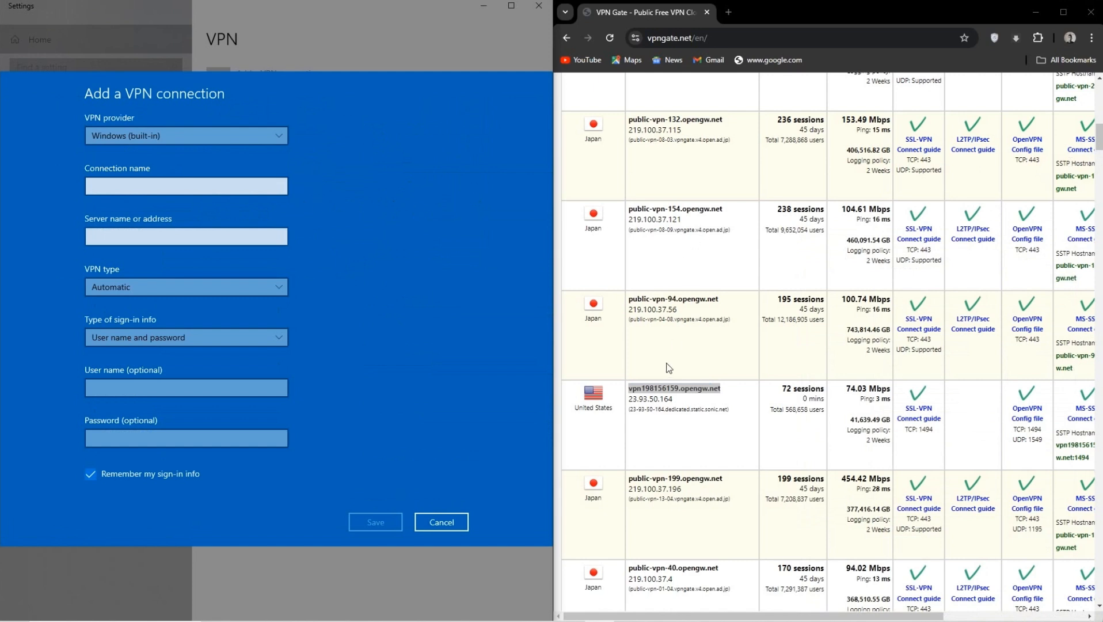
{"action": "left_click", "coordinate": [152, 233]}
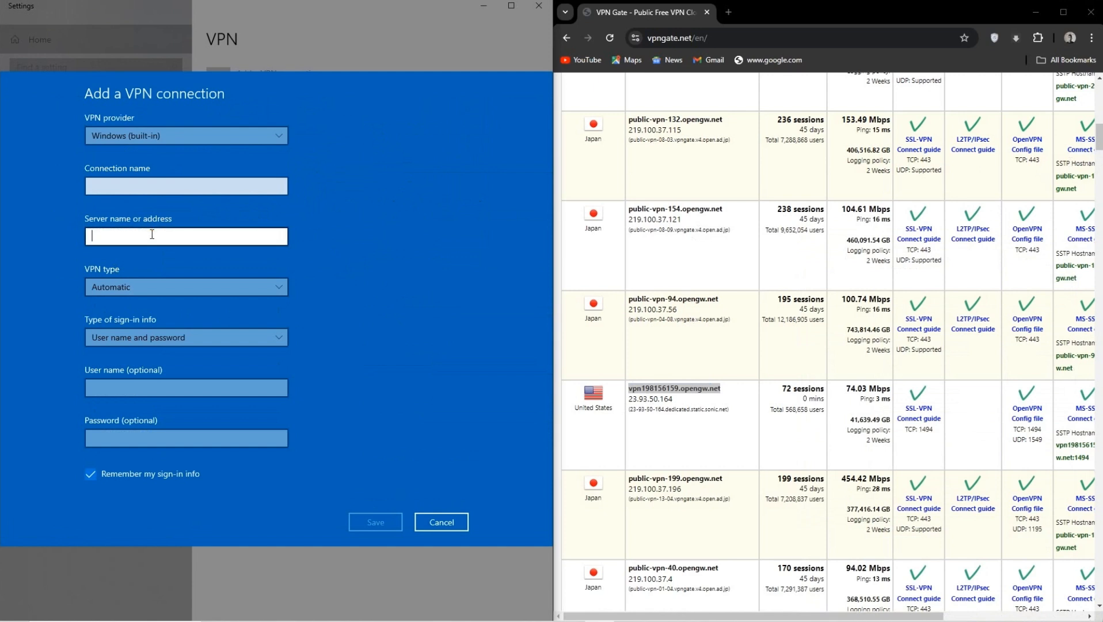
{"action": "right_click", "coordinate": [150, 234]}
{"action": "left_click", "coordinate": [150, 225]}
Name the new VPN connection RR.
{"action": "left_click", "coordinate": [215, 190]}
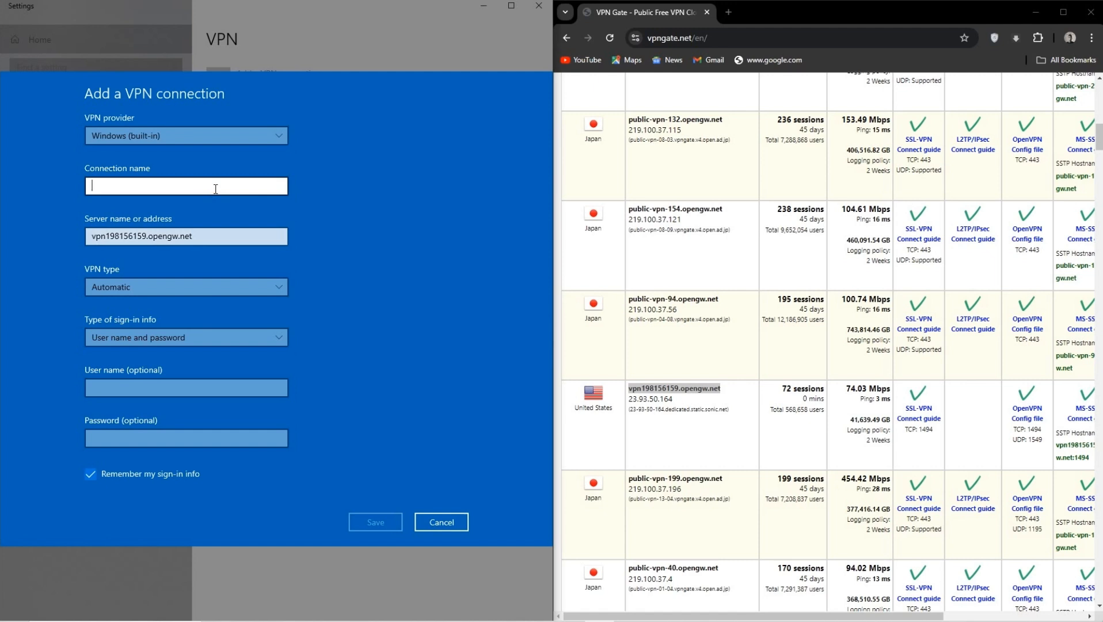
{"action": "type", "text": "RR"}
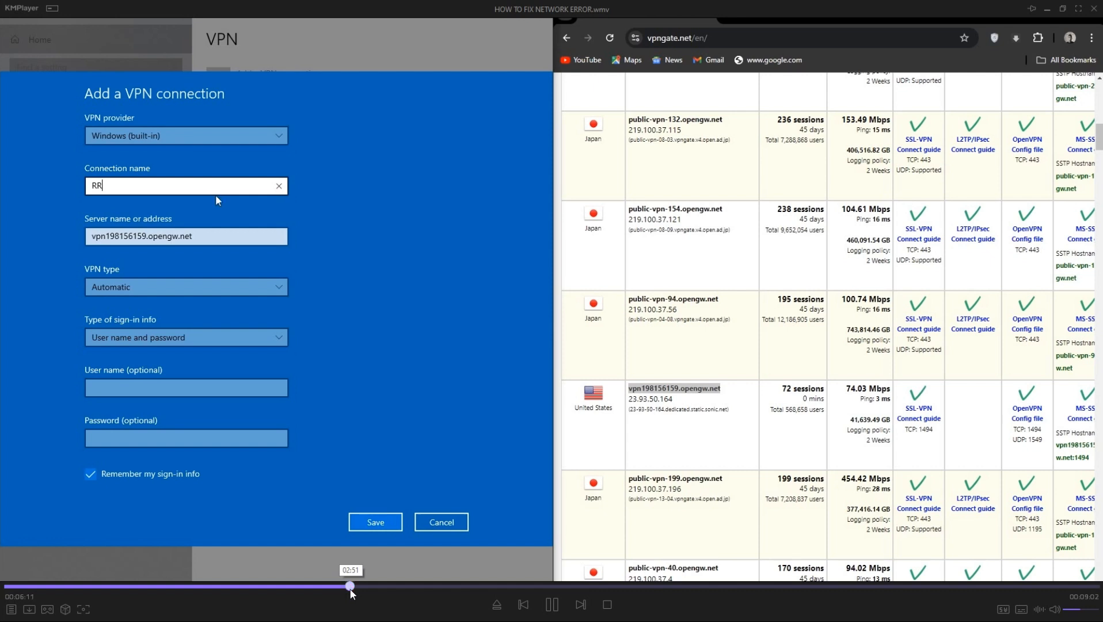
{"action": "left_click", "coordinate": [361, 586]}
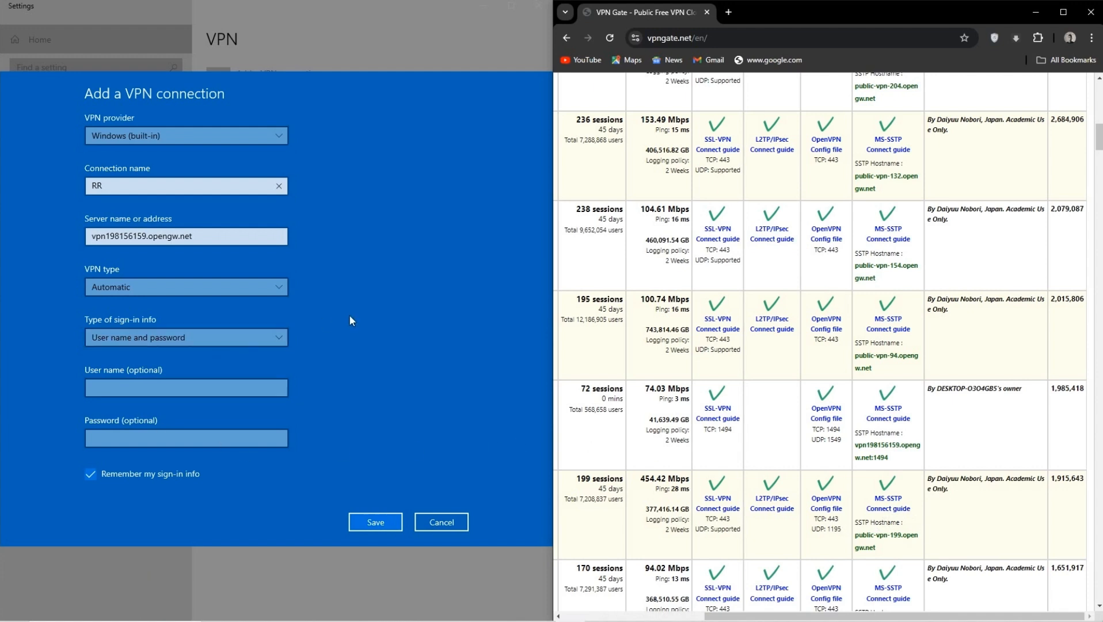
Set the connection's VPN type to Secure Socket Tunneling Protocol (SSTP).
{"action": "left_click", "coordinate": [281, 292]}
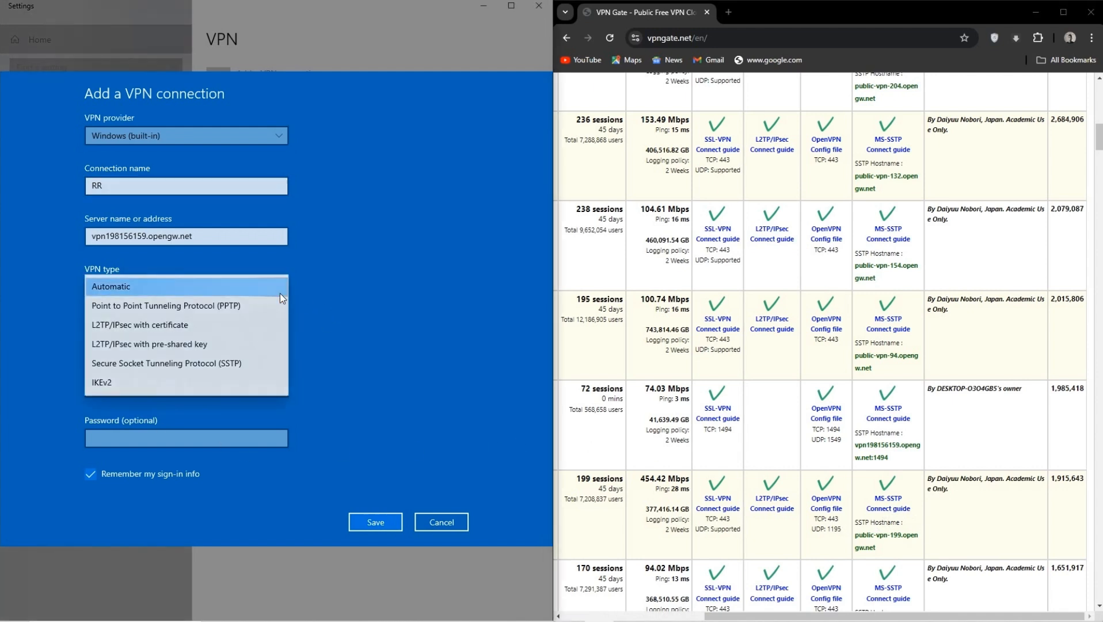
{"action": "left_click", "coordinate": [231, 364]}
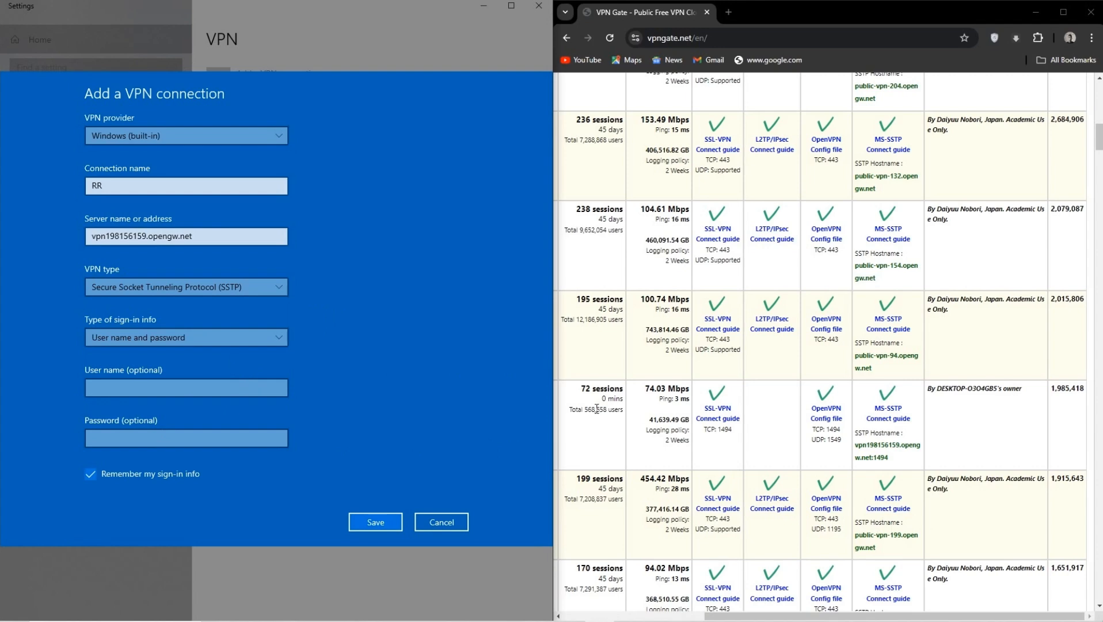
Copy the public username given above the VPN Gate server list and paste it as the connection's user name.
{"action": "scroll", "coordinate": [1052, 289], "scroll_direction": "up", "scroll_amount": 5}
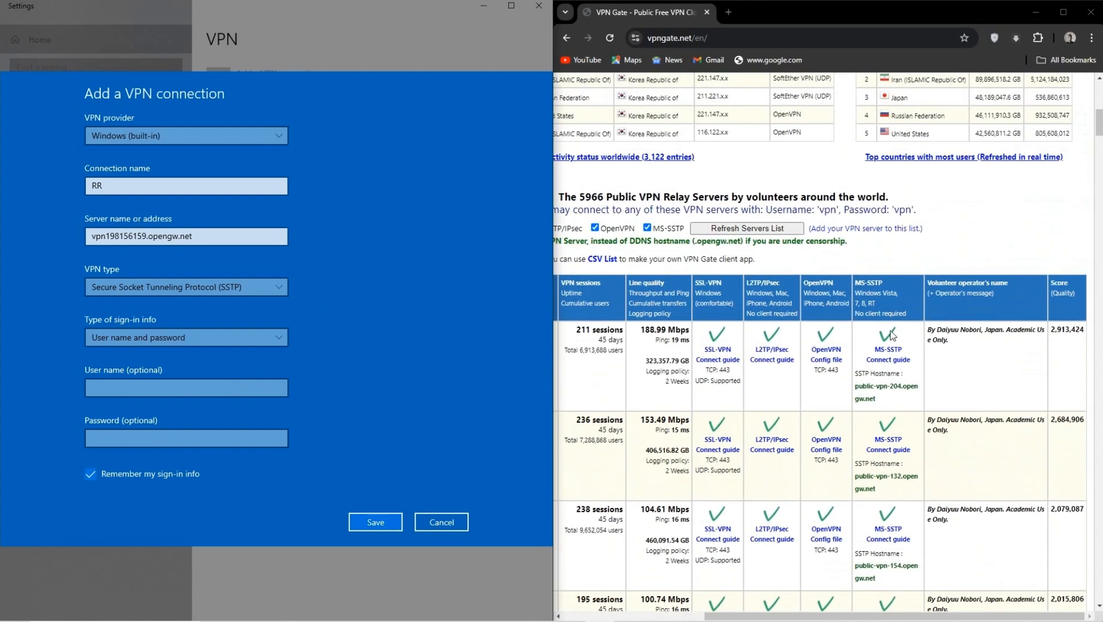
{"action": "scroll", "coordinate": [724, 259], "scroll_direction": "down", "scroll_amount": 1}
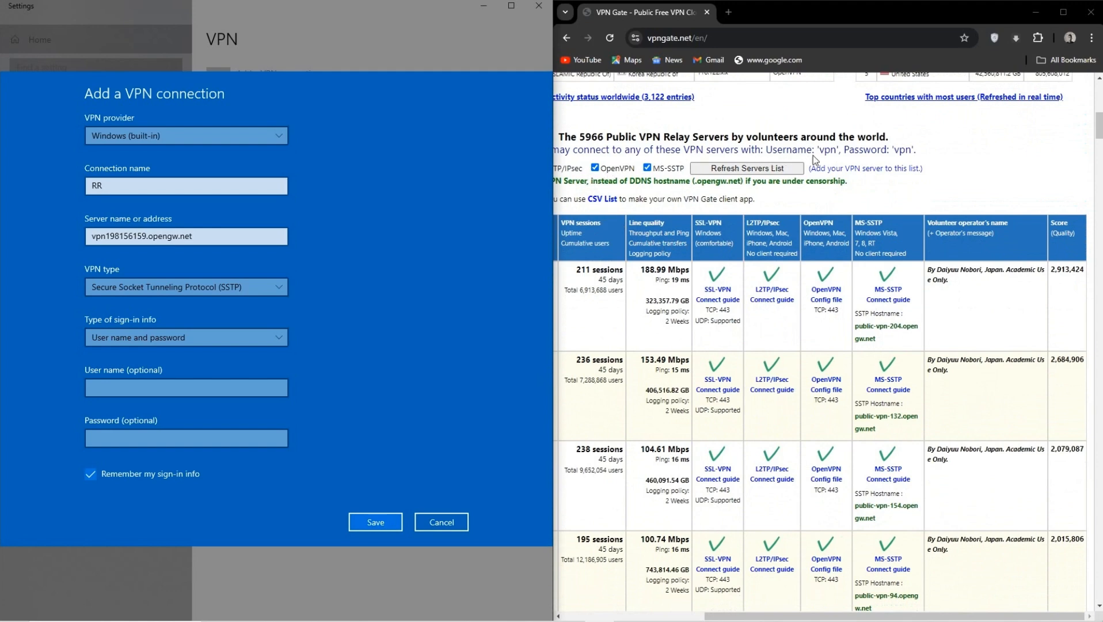
{"action": "left_click_drag", "start_coordinate": [820, 150], "coordinate": [836, 150]}
{"action": "right_click", "coordinate": [830, 157]}
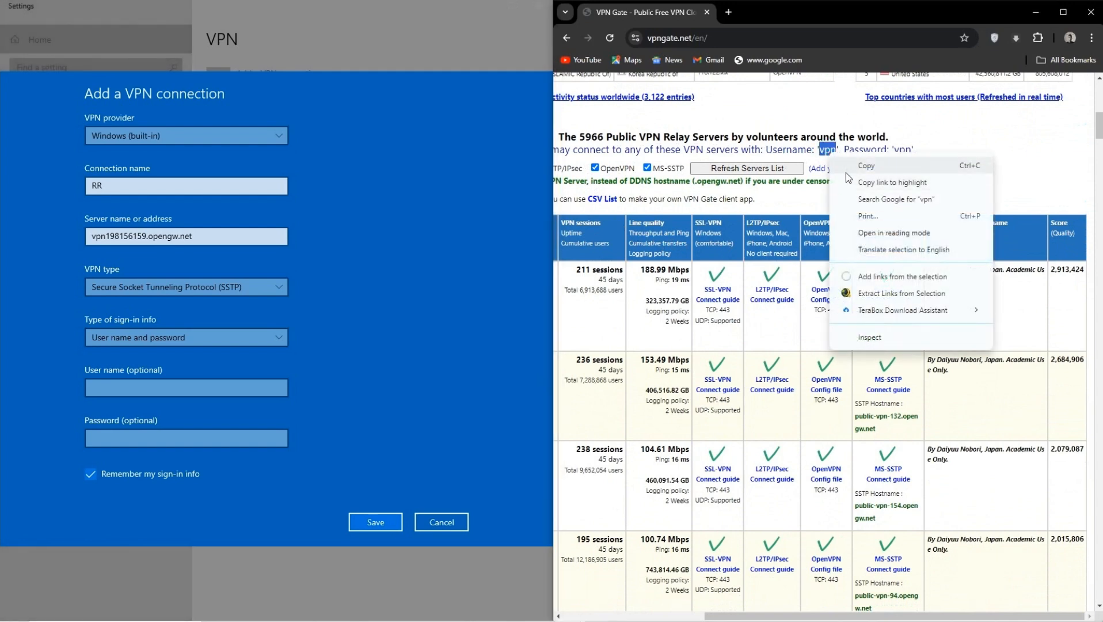
{"action": "left_click", "coordinate": [846, 171]}
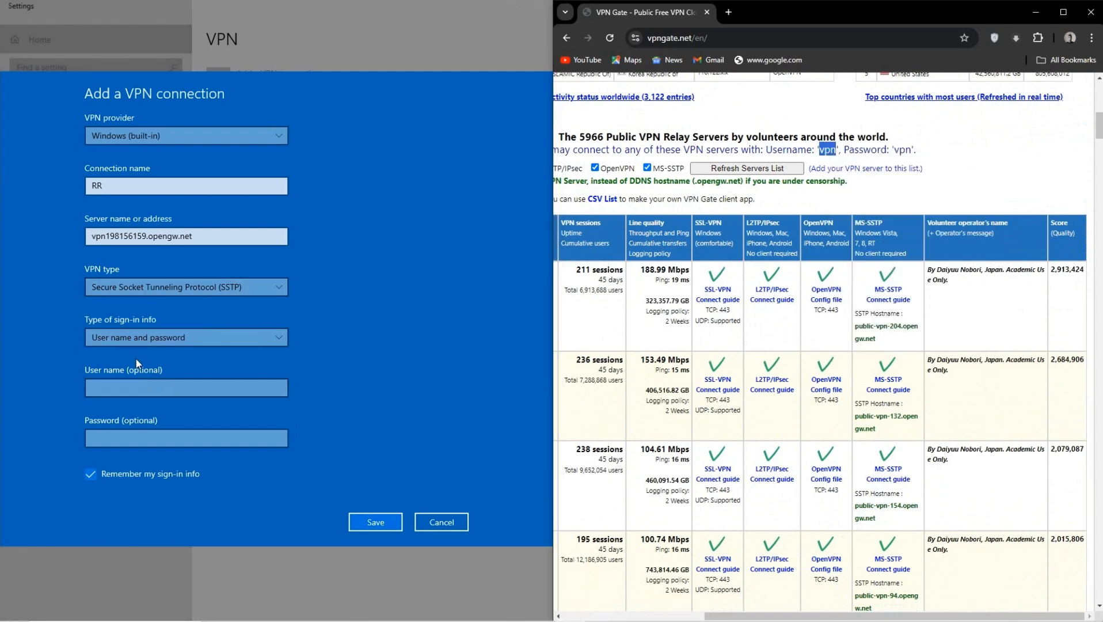
{"action": "left_click", "coordinate": [160, 388]}
{"action": "right_click", "coordinate": [160, 391]}
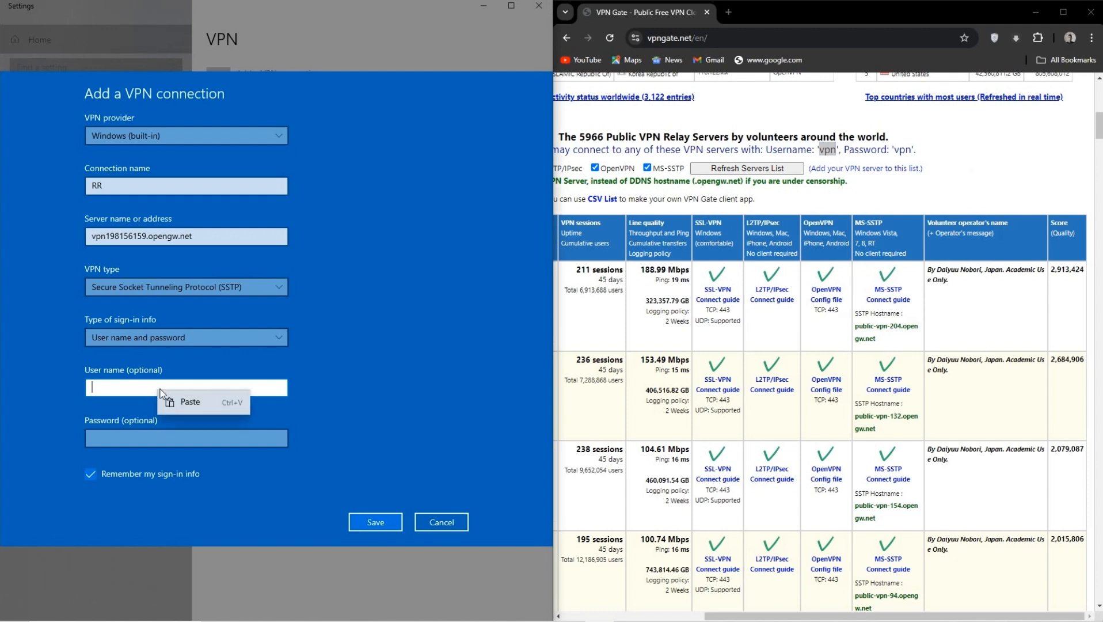
{"action": "left_click", "coordinate": [190, 402]}
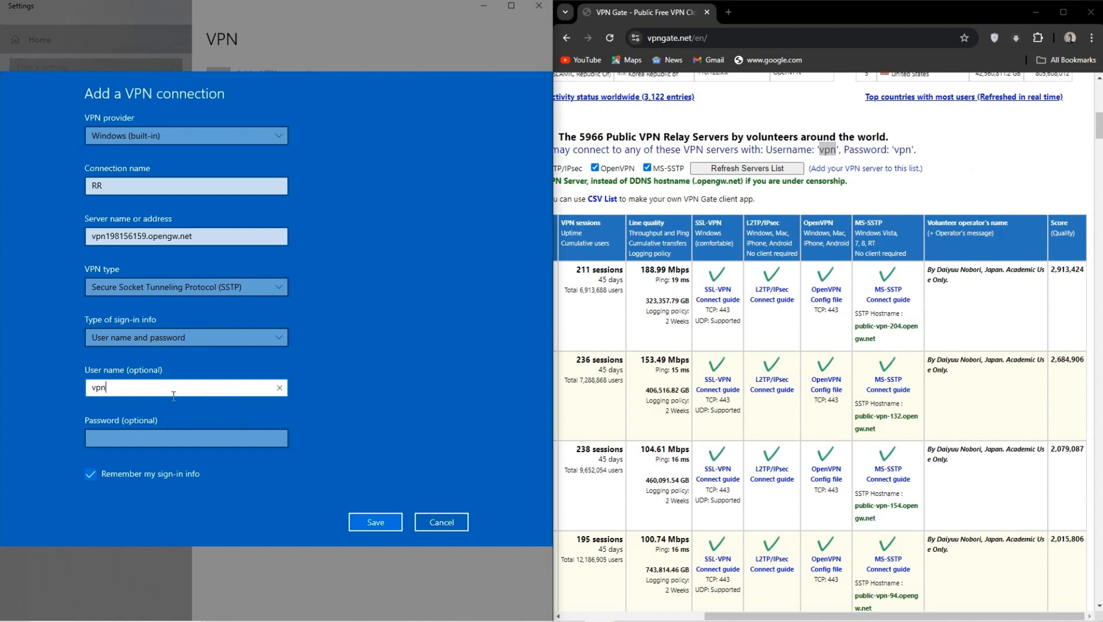
Copy the public password from the VPN Gate page into the connection's password field and save the connection.
{"action": "double_click", "coordinate": [899, 152]}
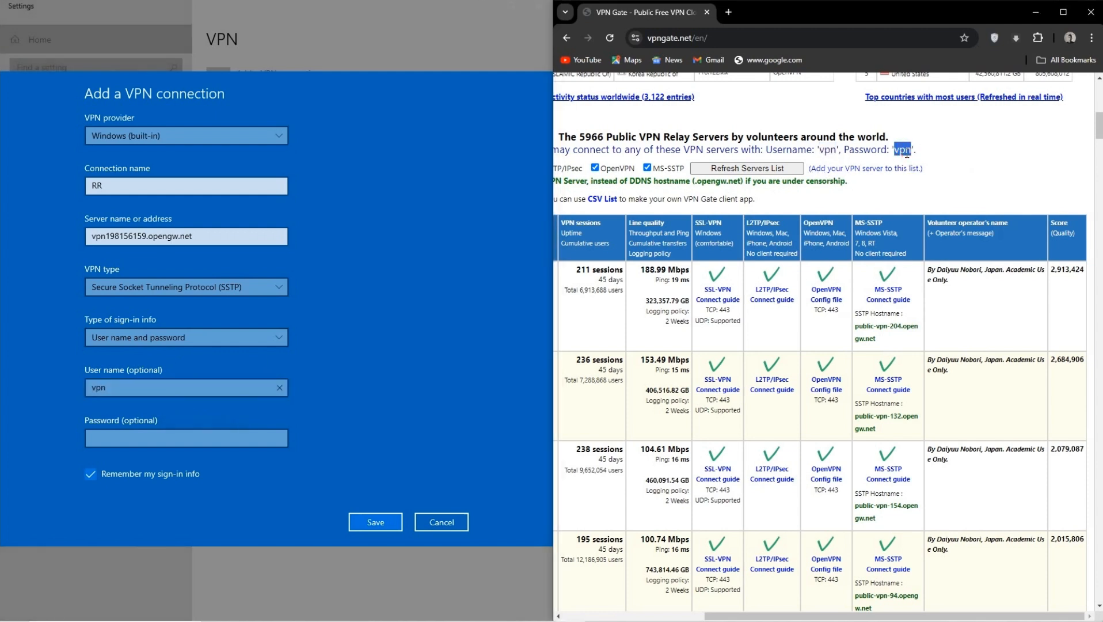
{"action": "right_click", "coordinate": [906, 153]}
{"action": "left_click", "coordinate": [927, 169]}
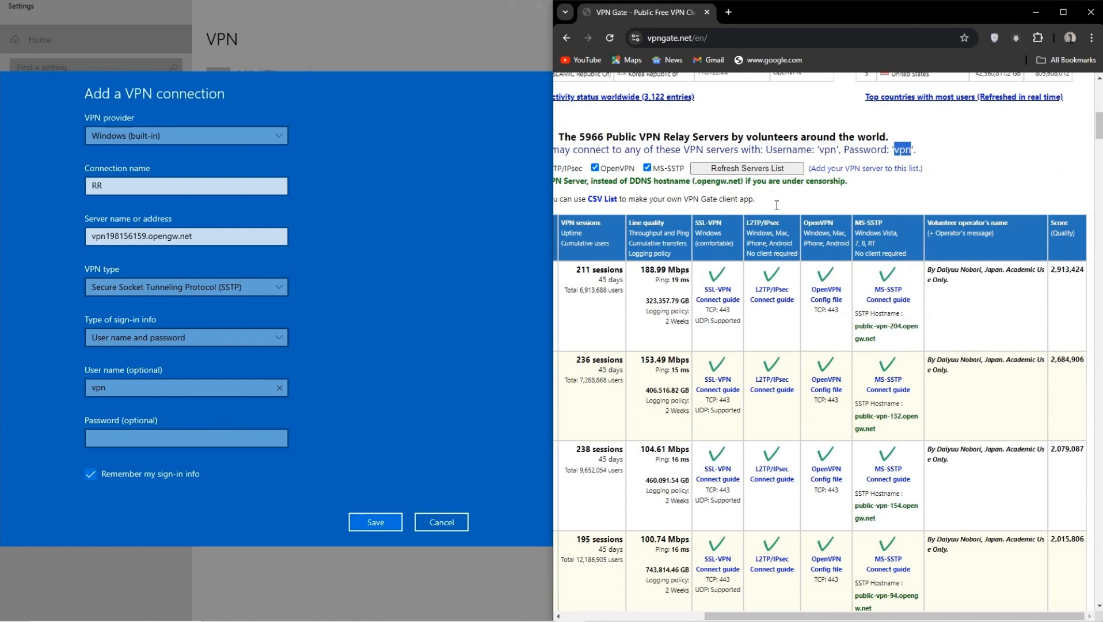
{"action": "left_click", "coordinate": [160, 438]}
{"action": "right_click", "coordinate": [160, 439]}
{"action": "left_click", "coordinate": [185, 453]}
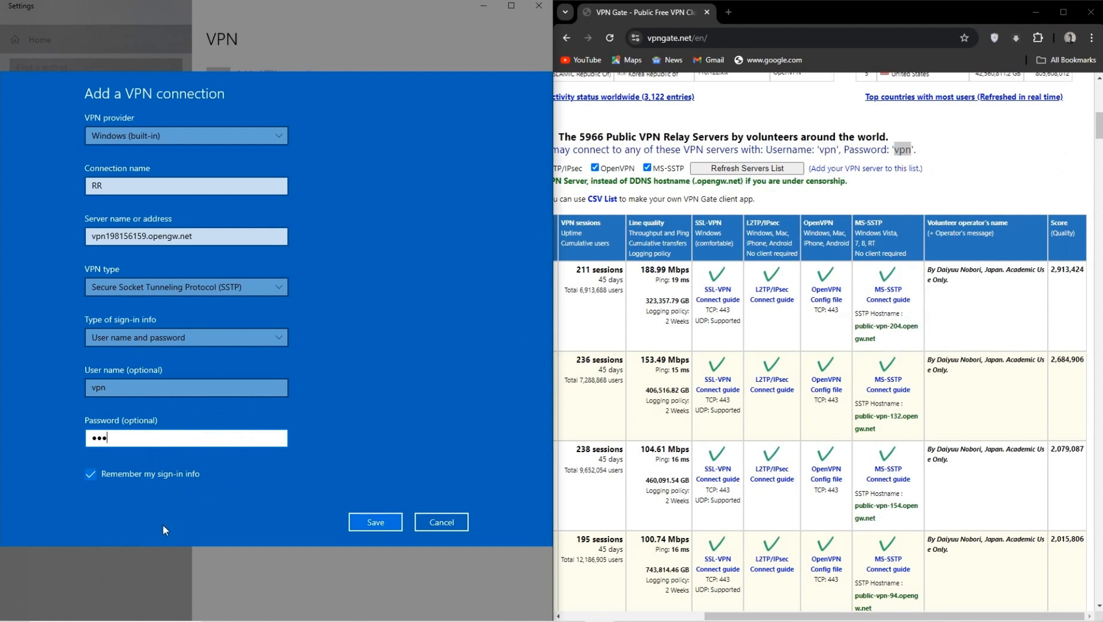
{"action": "left_click", "coordinate": [369, 525]}
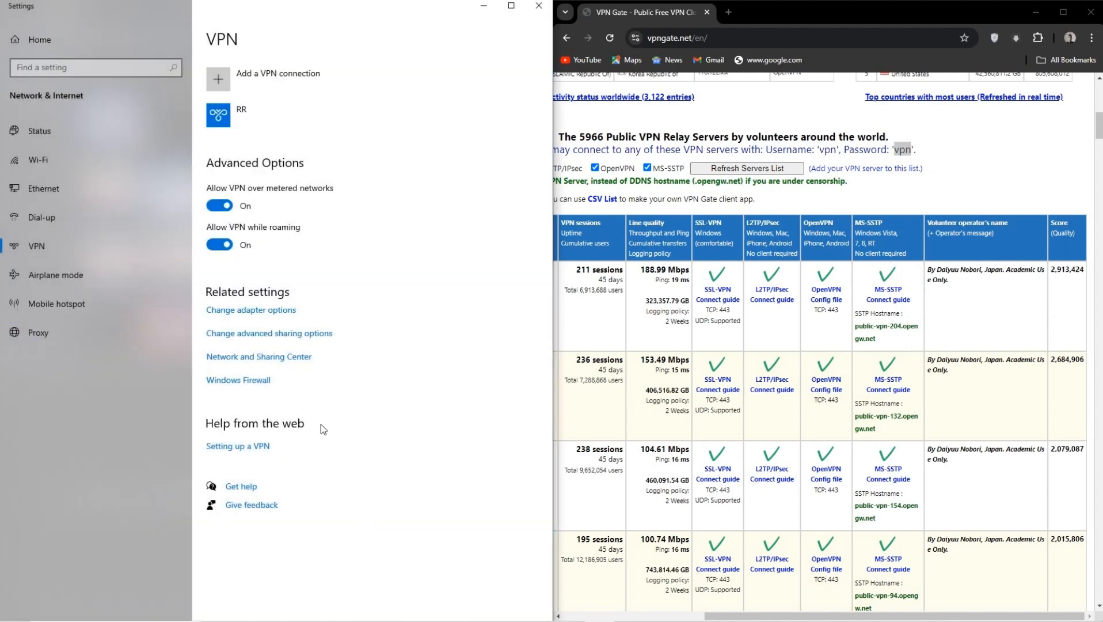
Try to connect to the RR VPN.
{"action": "left_click", "coordinate": [273, 127]}
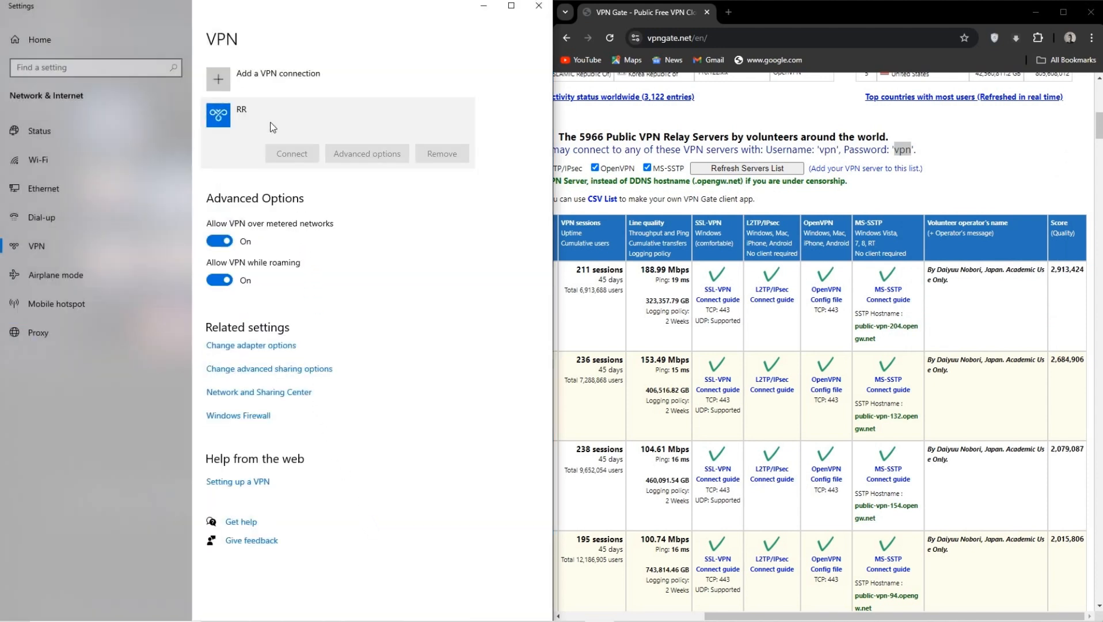
{"action": "left_click", "coordinate": [293, 153]}
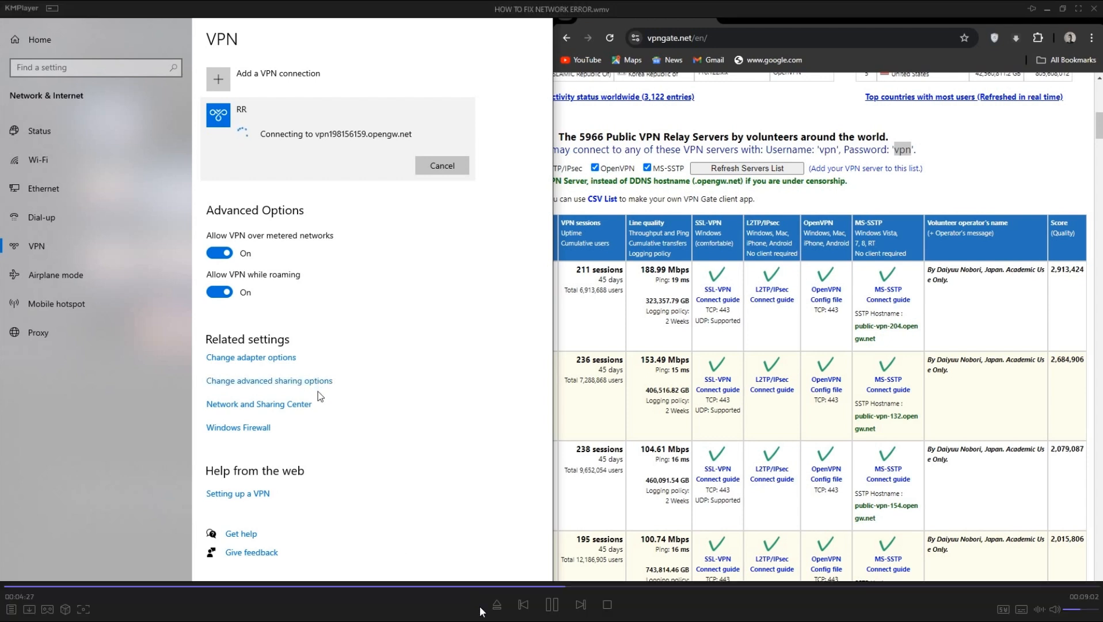
{"action": "left_click", "coordinate": [570, 587]}
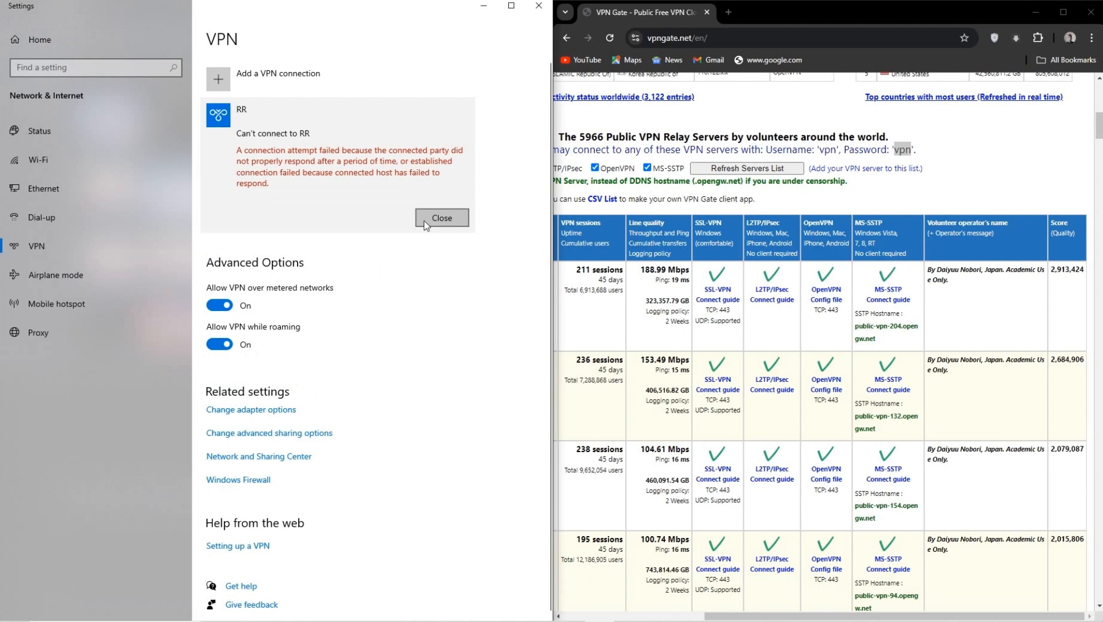
Retry connecting to the RR VPN.
{"action": "left_click", "coordinate": [301, 159]}
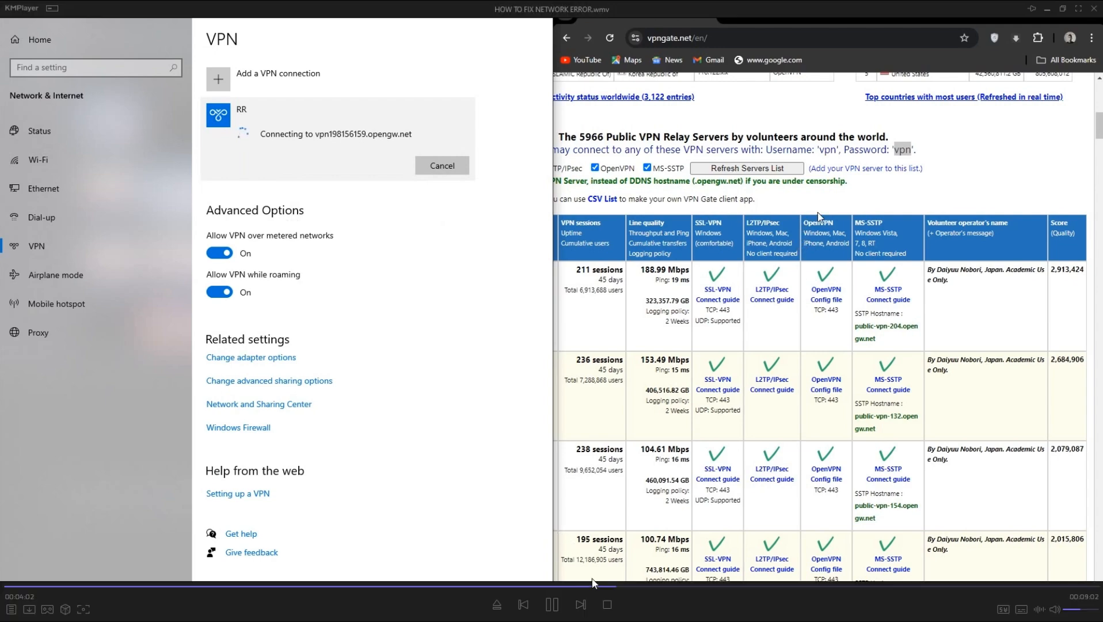
{"action": "left_click", "coordinate": [642, 586]}
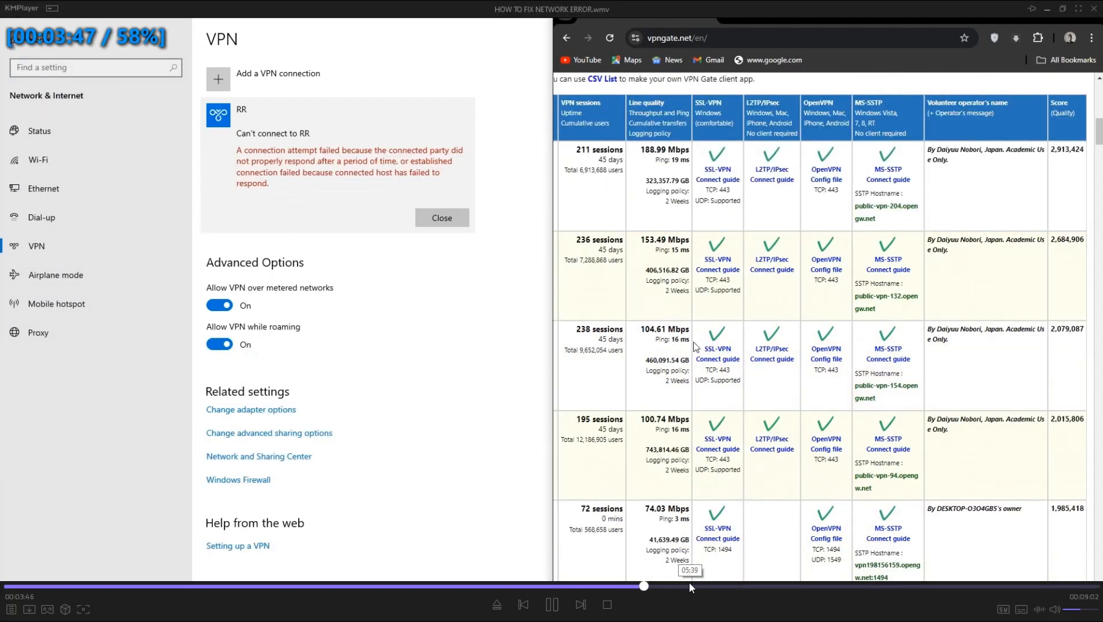
{"action": "left_click", "coordinate": [722, 586]}
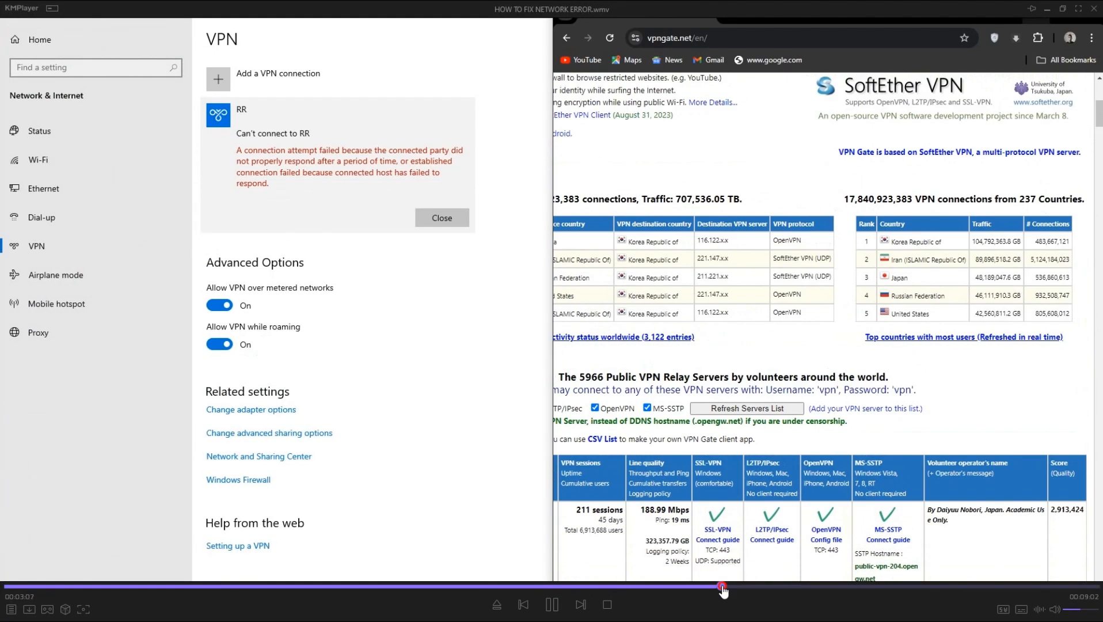
{"action": "left_click", "coordinate": [737, 587]}
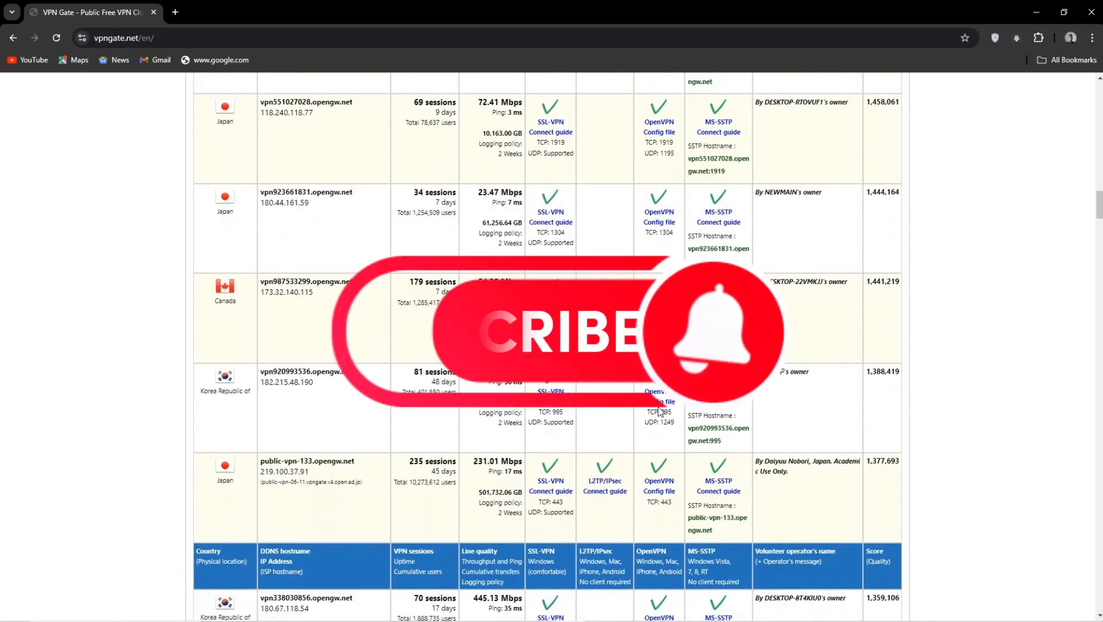
Pick public-vpn-199.opengw.net from the VPN Gate list as a replacement MS-SSTP server, and place the browser beside the Settings window.
{"action": "scroll", "coordinate": [658, 407], "scroll_direction": "down", "scroll_amount": 1}
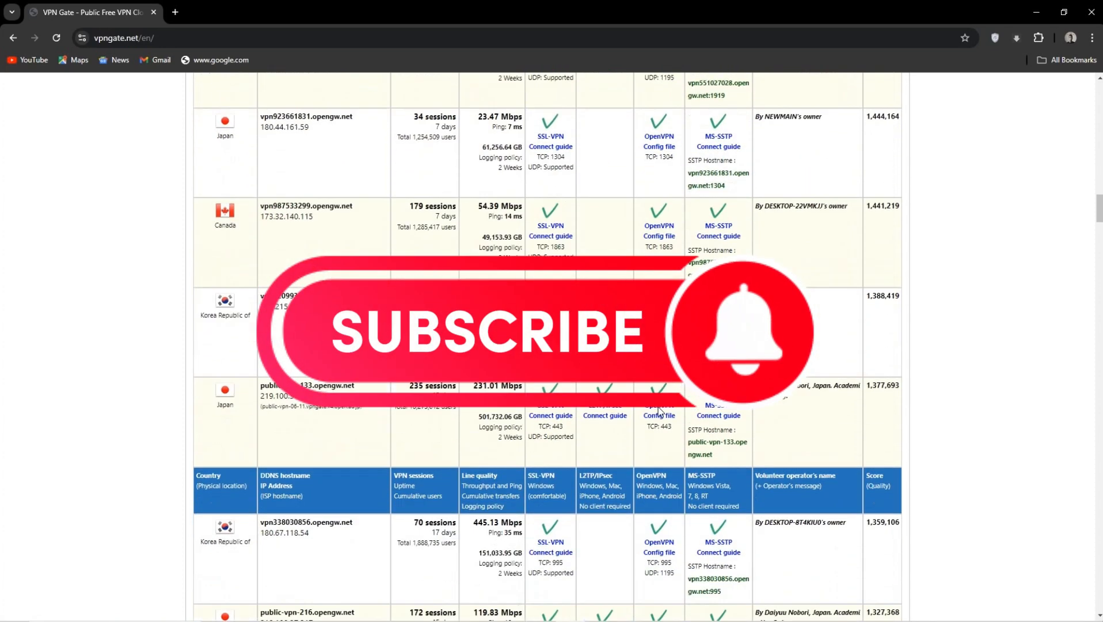
{"action": "scroll", "coordinate": [658, 407], "scroll_direction": "down", "scroll_amount": 3}
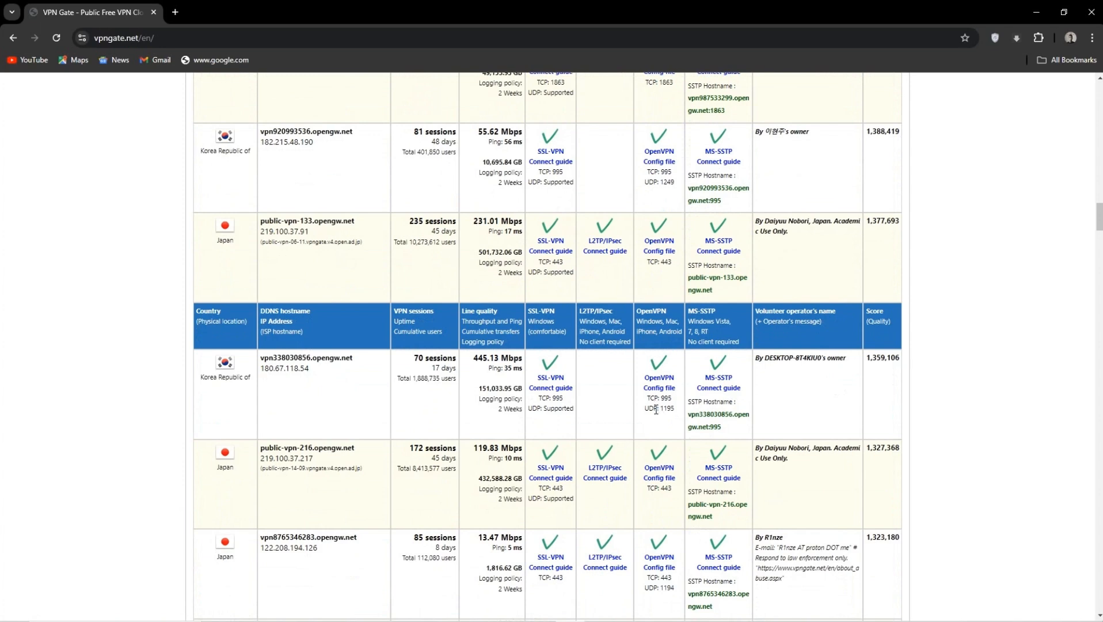
{"action": "scroll", "coordinate": [655, 410], "scroll_direction": "up", "scroll_amount": 5}
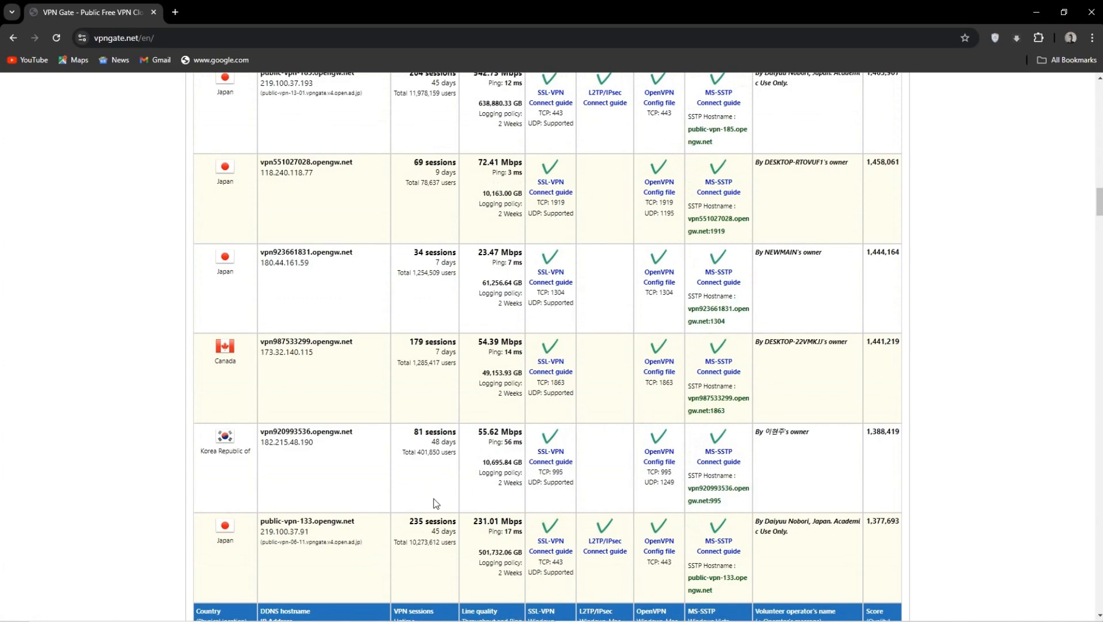
{"action": "scroll", "coordinate": [434, 499], "scroll_direction": "up", "scroll_amount": 15}
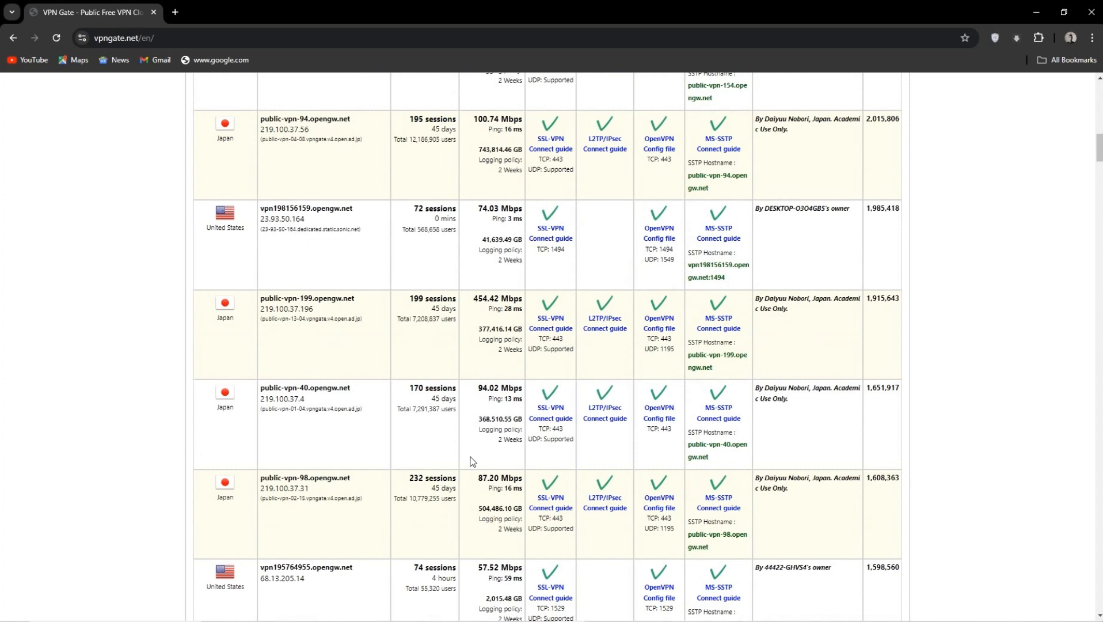
{"action": "scroll", "coordinate": [477, 458], "scroll_direction": "down", "scroll_amount": 1}
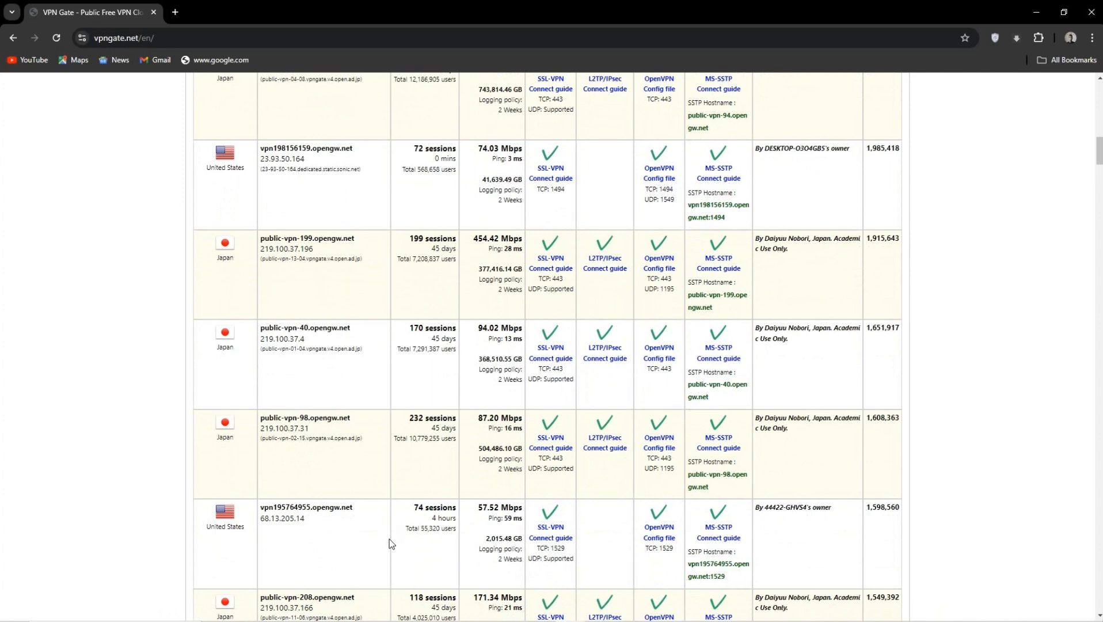
{"action": "scroll", "coordinate": [500, 467], "scroll_direction": "up", "scroll_amount": 2}
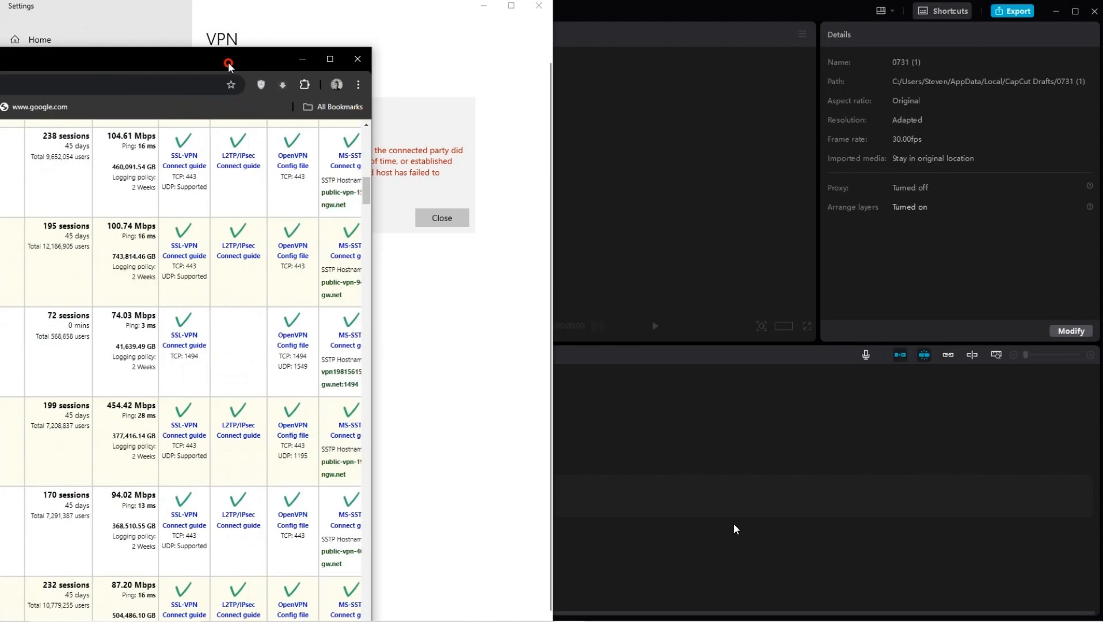
{"action": "left_click_drag", "start_coordinate": [229, 63], "coordinate": [1101, 23]}
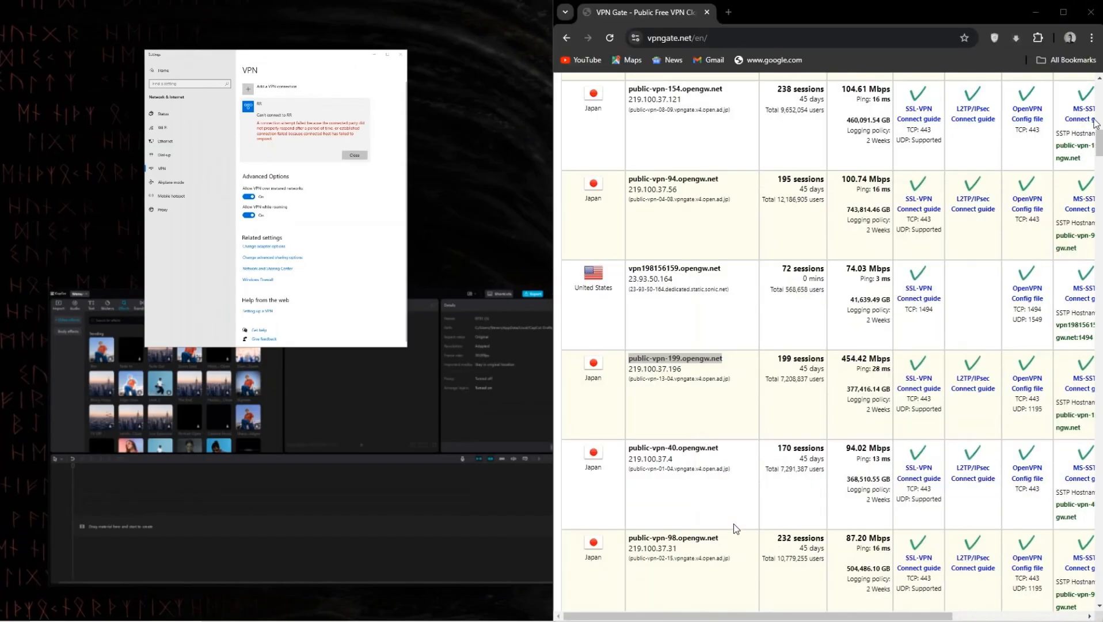
{"action": "left_click", "coordinate": [283, 259]}
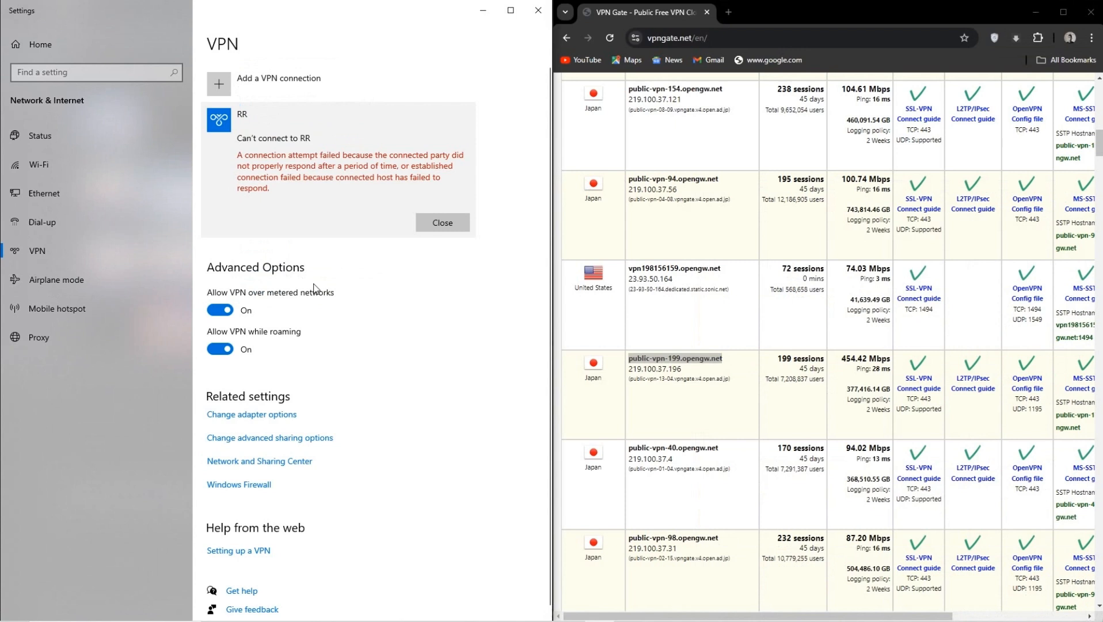
Dismiss the connection error and replace the RR connection's server address with public-vpn-199.opengw.net.
{"action": "left_click", "coordinate": [441, 222]}
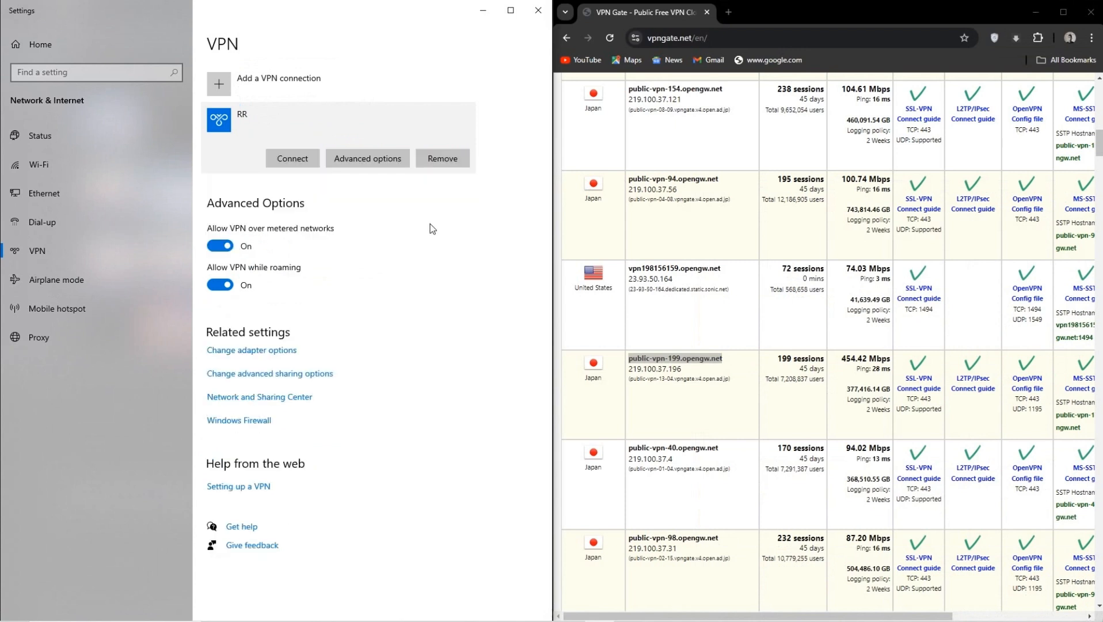
{"action": "left_click", "coordinate": [367, 158]}
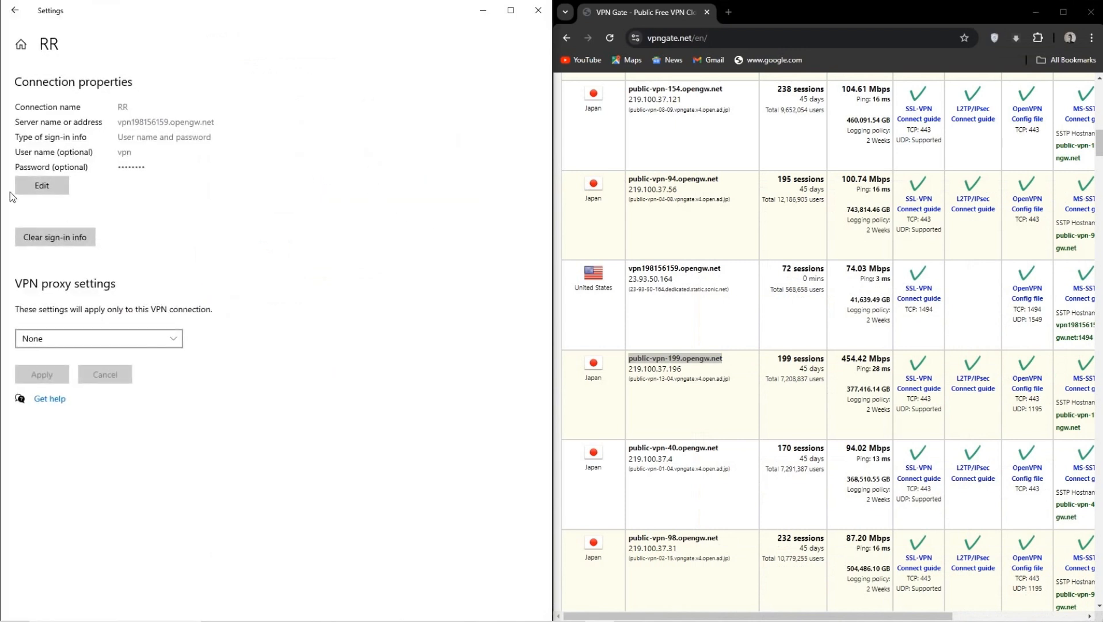
{"action": "left_click", "coordinate": [19, 191]}
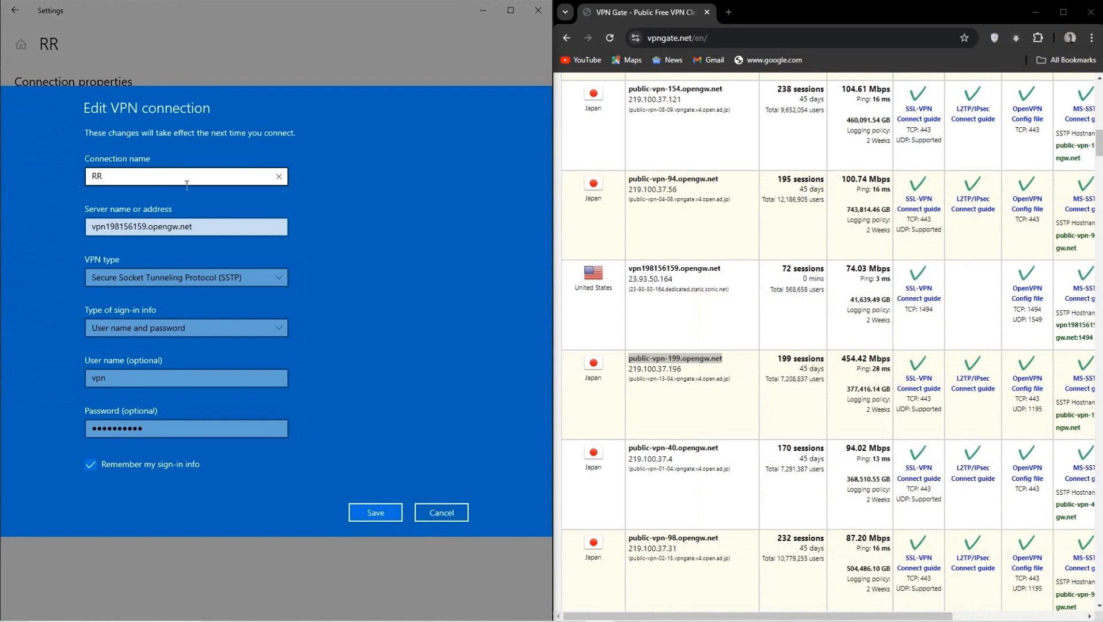
{"action": "left_click", "coordinate": [211, 233]}
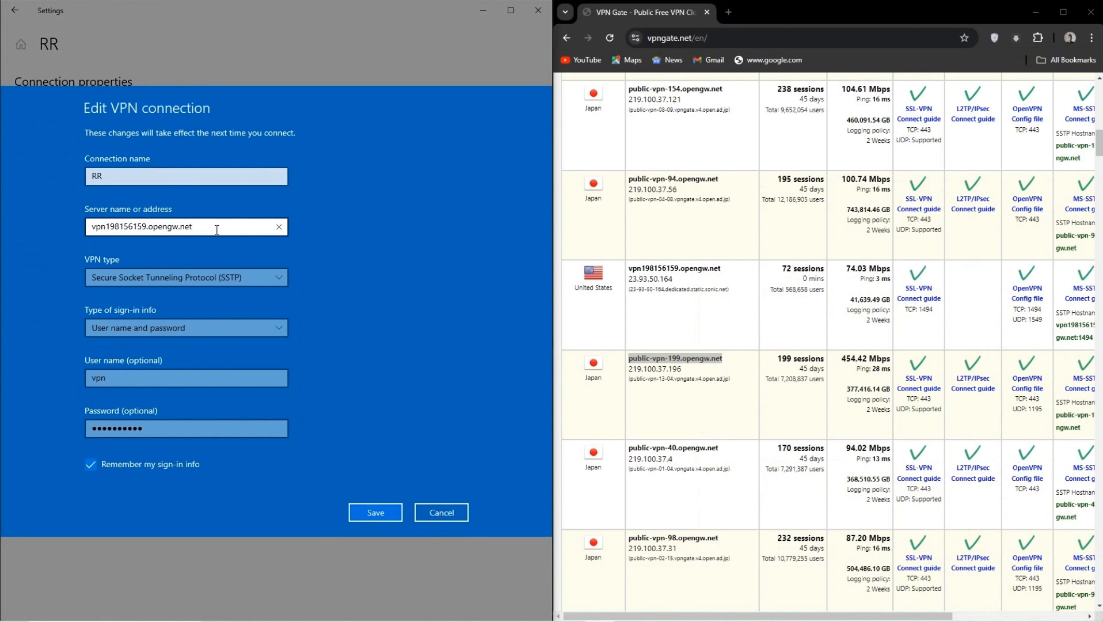
{"action": "type", "text": "============="}
{"action": "key", "text": "BackSpace"}
{"action": "key", "text": "BackSpace"}
{"action": "key", "text": "BackSpace"}
{"action": "key", "text": "BackSpace"}
{"action": "key", "text": "BackSpace"}
{"action": "key", "text": "BackSpace"}
{"action": "key", "text": "BackSpace"}
{"action": "key", "text": "BackSpace"}
{"action": "key", "text": "BackSpace"}
{"action": "key", "text": "BackSpace"}
{"action": "key", "text": "BackSpace"}
{"action": "key", "text": "BackSpace"}
{"action": "key", "text": "BackSpace"}
{"action": "key", "text": "BackSpace"}
{"action": "key", "text": "BackSpace"}
{"action": "key", "text": "BackSpace"}
{"action": "key", "text": "BackSpace"}
{"action": "key", "text": "BackSpace"}
{"action": "key", "text": "BackSpace"}
{"action": "key", "text": "BackSpace"}
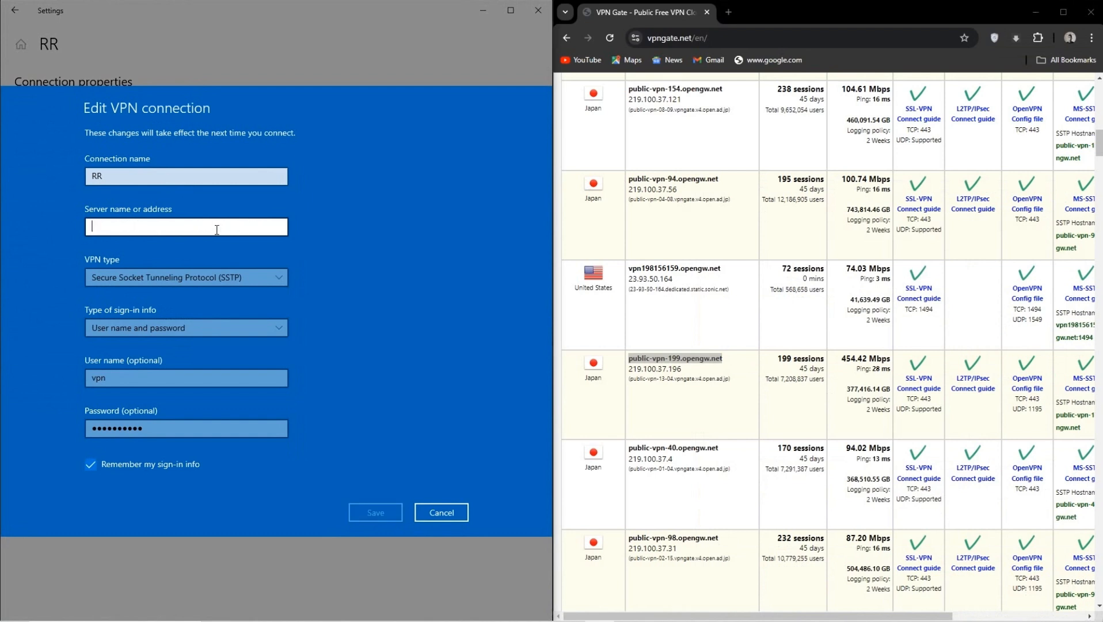
{"action": "type", "text": "public-vpn-199.opengw.net"}
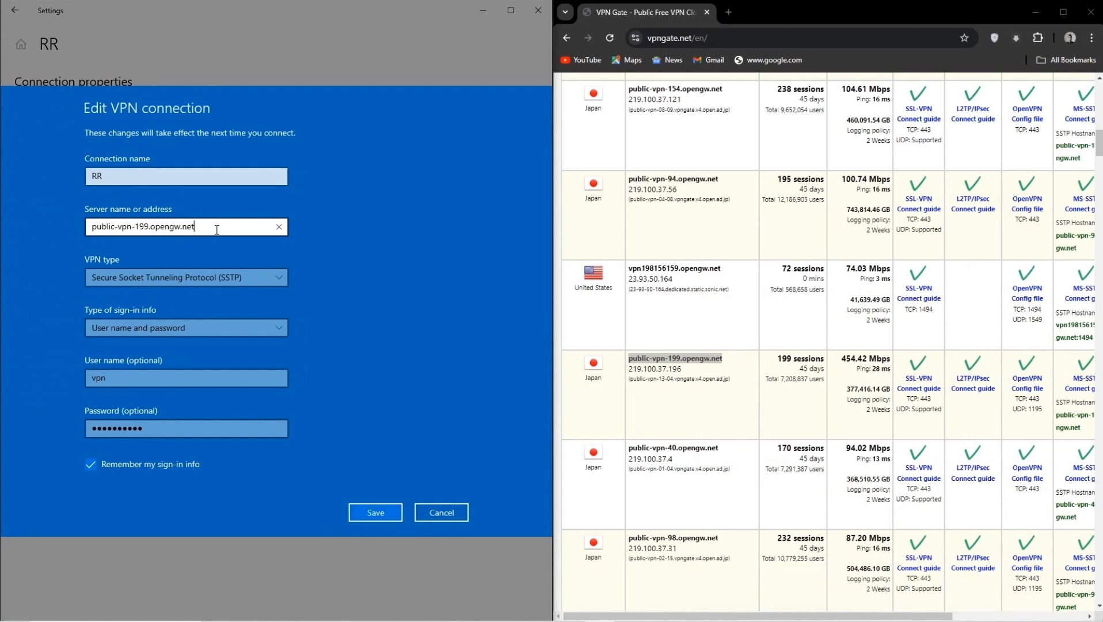
Select Secure Socket Tunneling Protocol (SSTP) as the VPN type and User name and password as the sign-in type.
{"action": "left_click", "coordinate": [239, 279]}
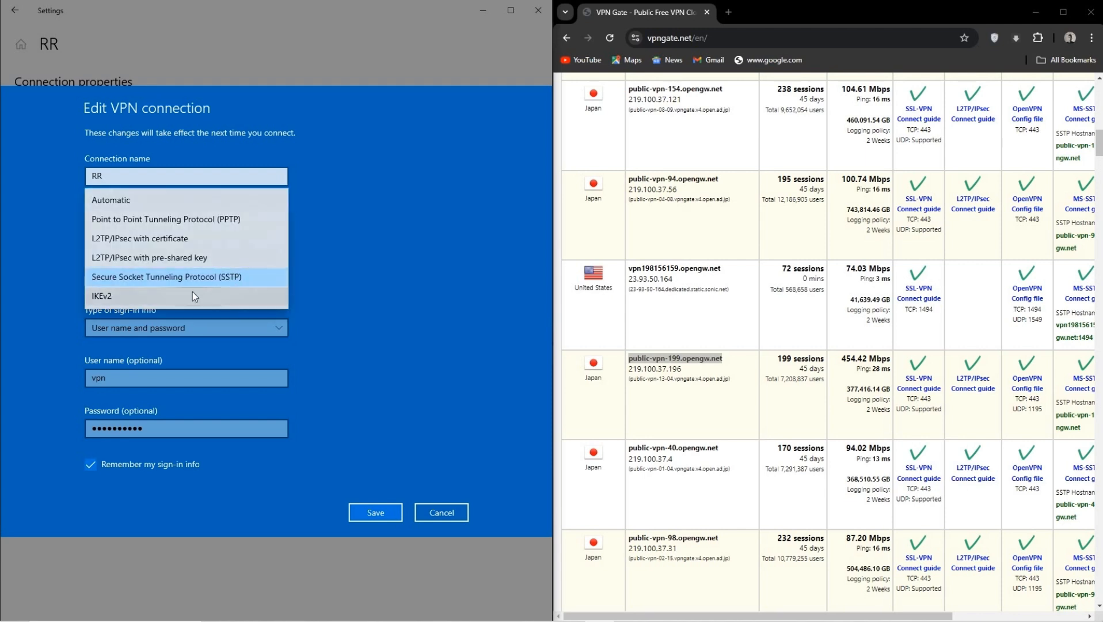
{"action": "left_click", "coordinate": [170, 279]}
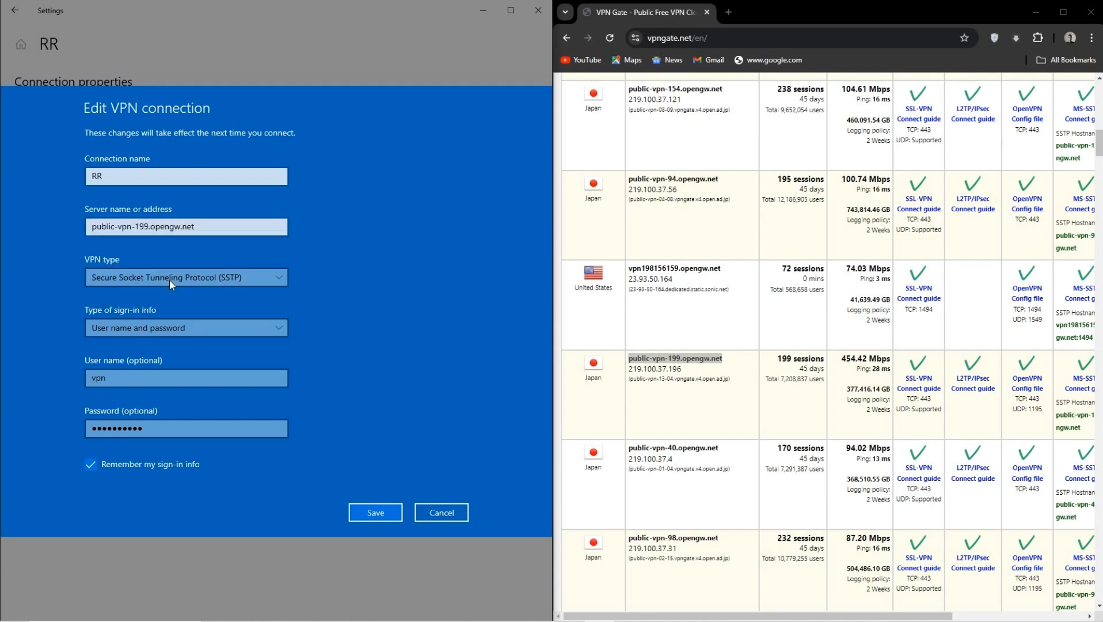
{"action": "left_click", "coordinate": [262, 328]}
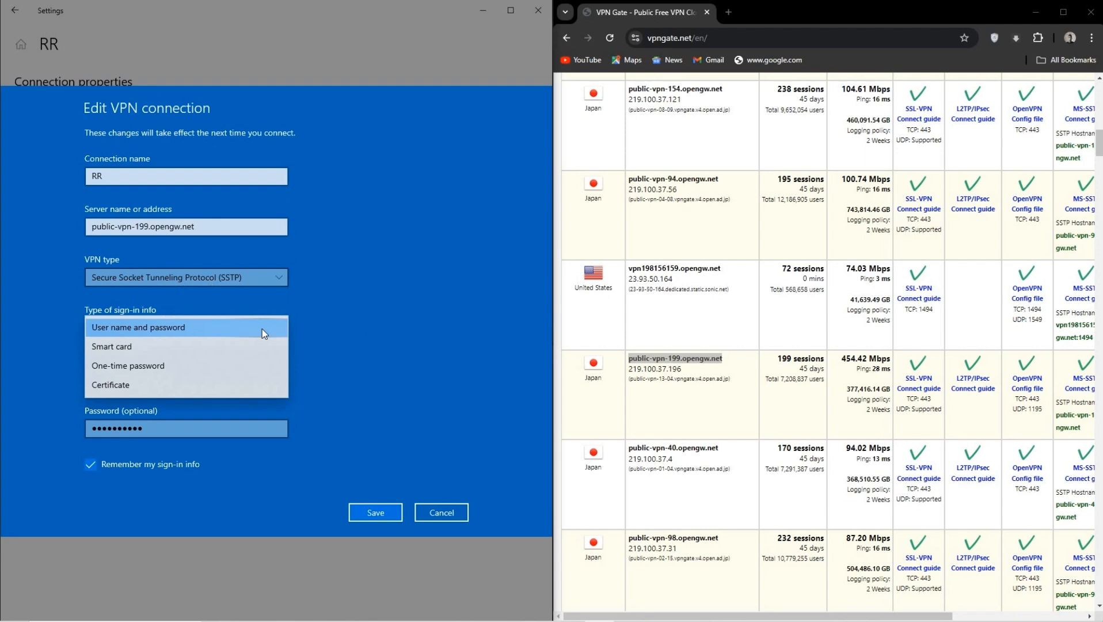
{"action": "left_click", "coordinate": [262, 328]}
{"action": "left_click", "coordinate": [247, 380]}
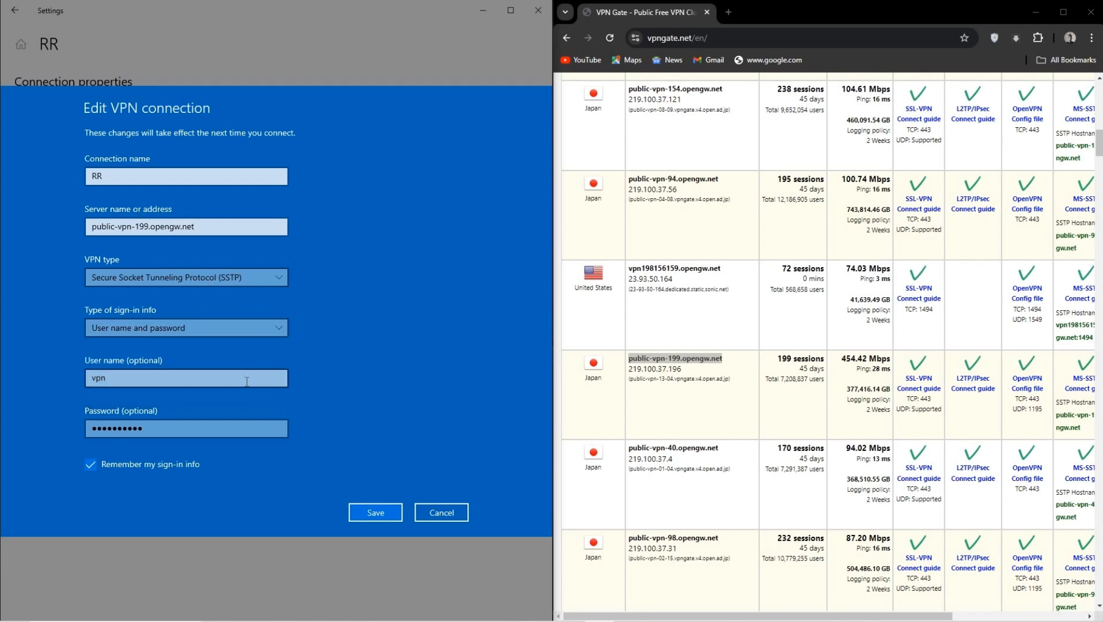
{"action": "left_click", "coordinate": [246, 381]}
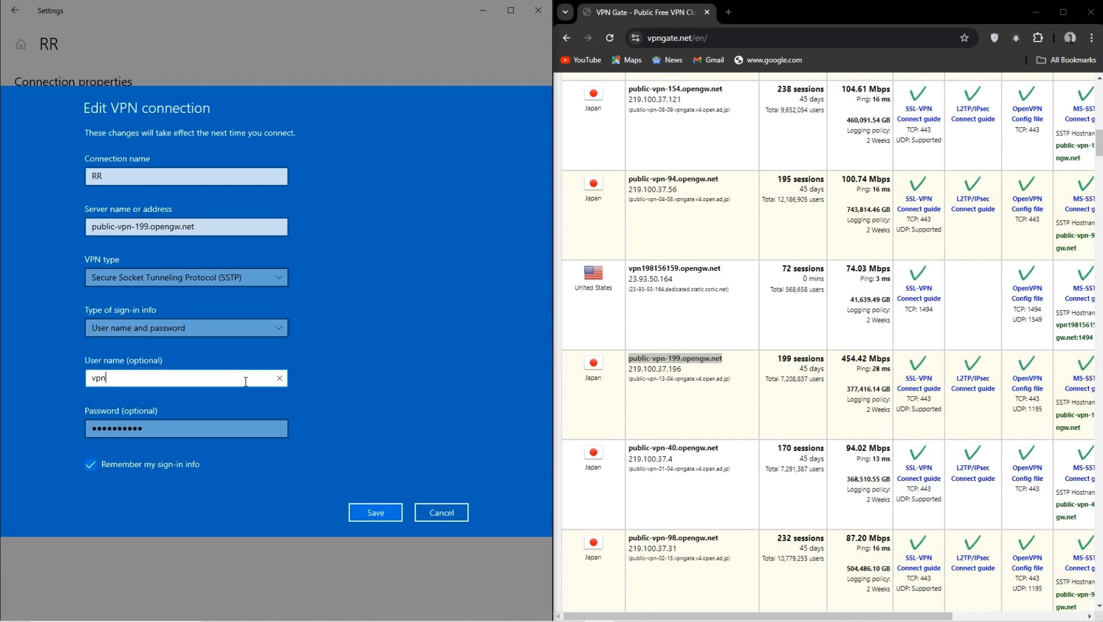
Re-enter the public VPN Gate password in the connection's password field, checking it against the website, and save the connection.
{"action": "left_click", "coordinate": [240, 427]}
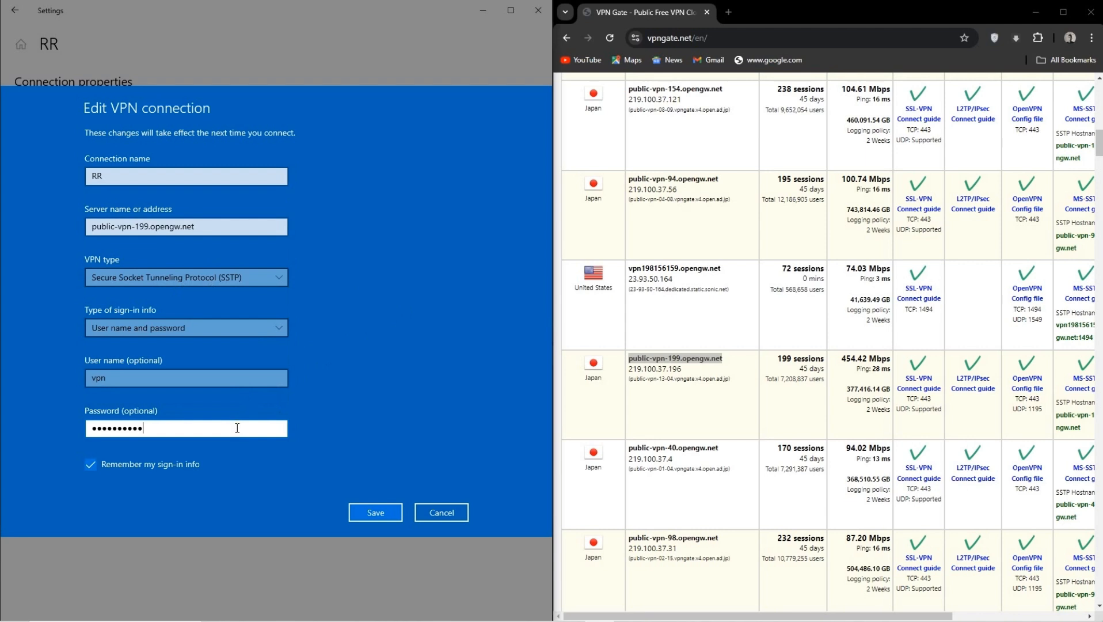
{"action": "key", "text": "BackSpace"}
{"action": "key", "text": "BackSpace"}
{"action": "key", "text": "BackSpace"}
{"action": "key", "text": "BackSpace"}
{"action": "key", "text": "BackSpace"}
{"action": "key", "text": "BackSpace"}
{"action": "key", "text": "BackSpace"}
{"action": "key", "text": "BackSpace"}
{"action": "key", "text": "BackSpace"}
{"action": "key", "text": "BackSpace"}
{"action": "type", "text": "vpn"}
{"action": "scroll", "coordinate": [1001, 263], "scroll_direction": "up", "scroll_amount": 7}
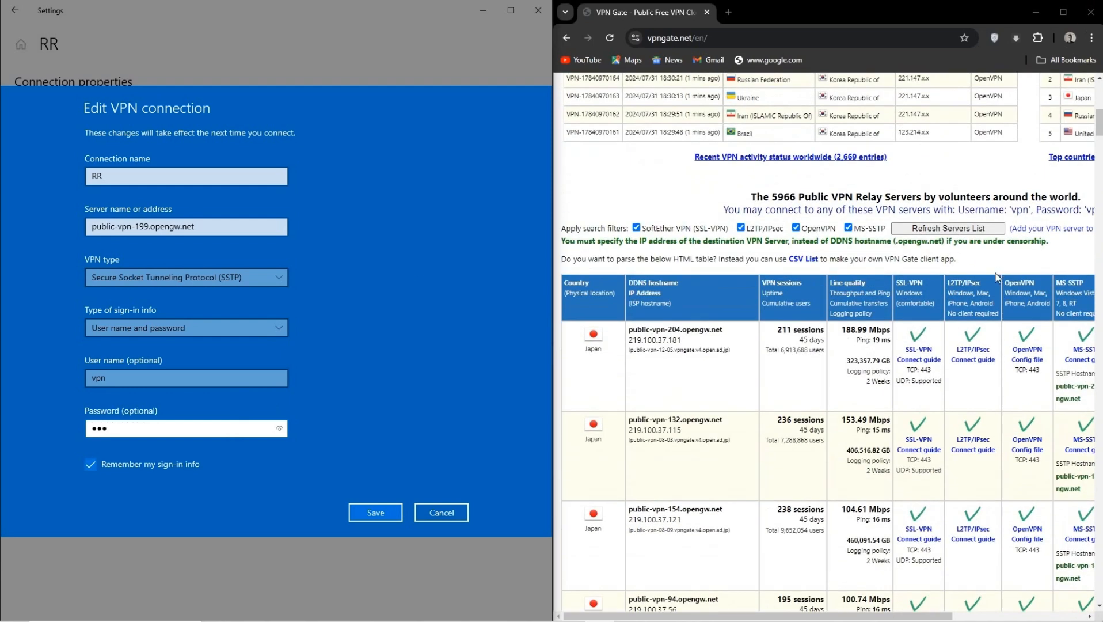
{"action": "scroll", "coordinate": [999, 273], "scroll_direction": "down", "scroll_amount": 5}
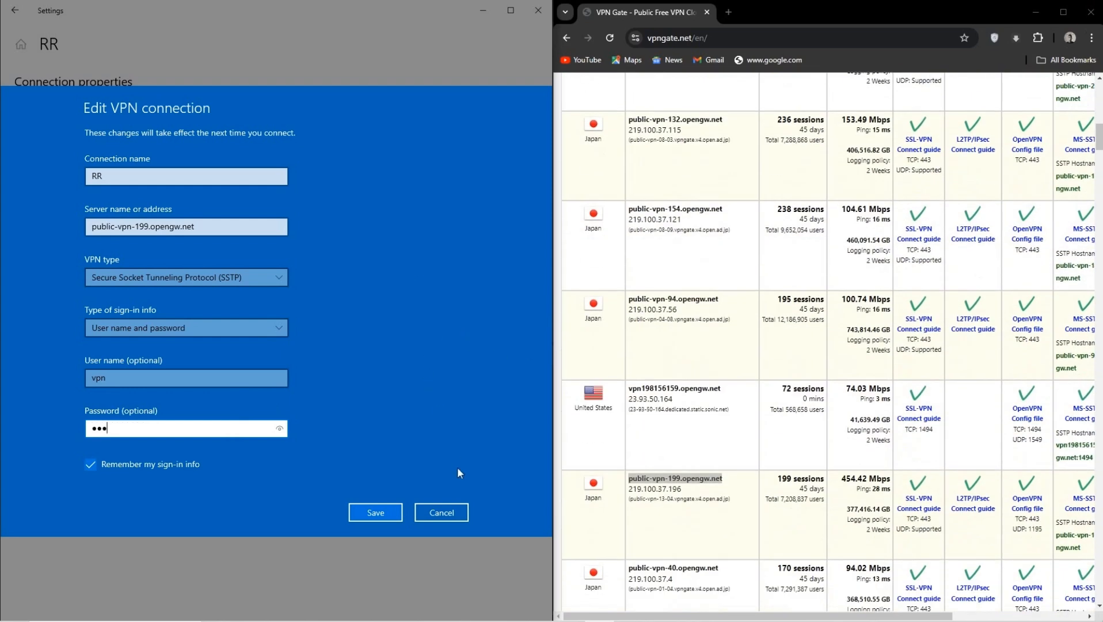
{"action": "left_click", "coordinate": [388, 512]}
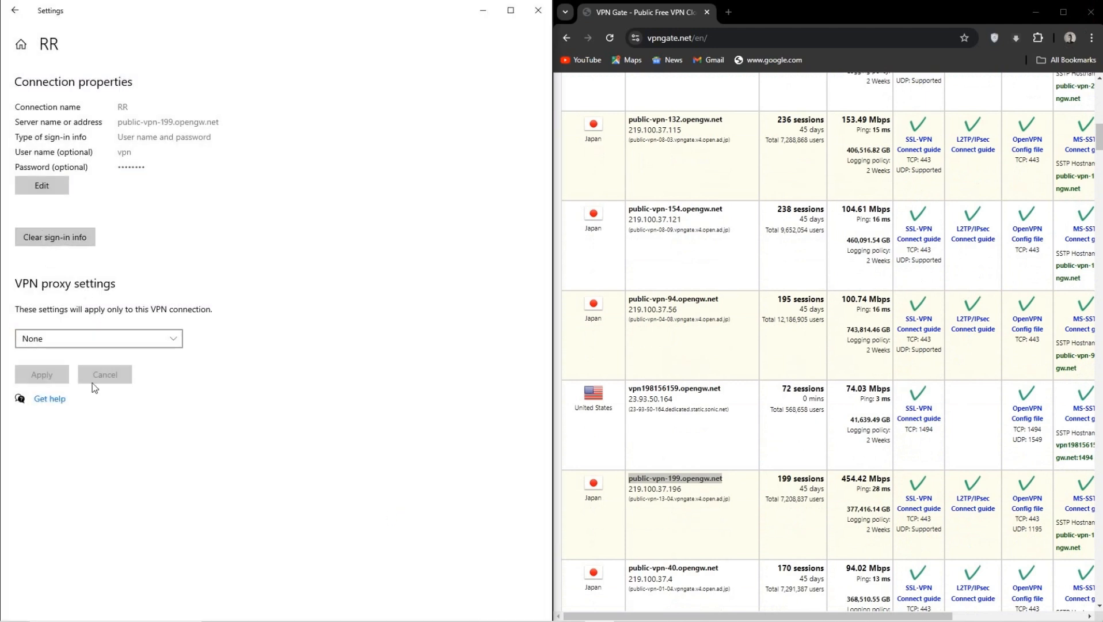
Return to the VPN list and connect to the RR VPN with its new server.
{"action": "left_click", "coordinate": [15, 10]}
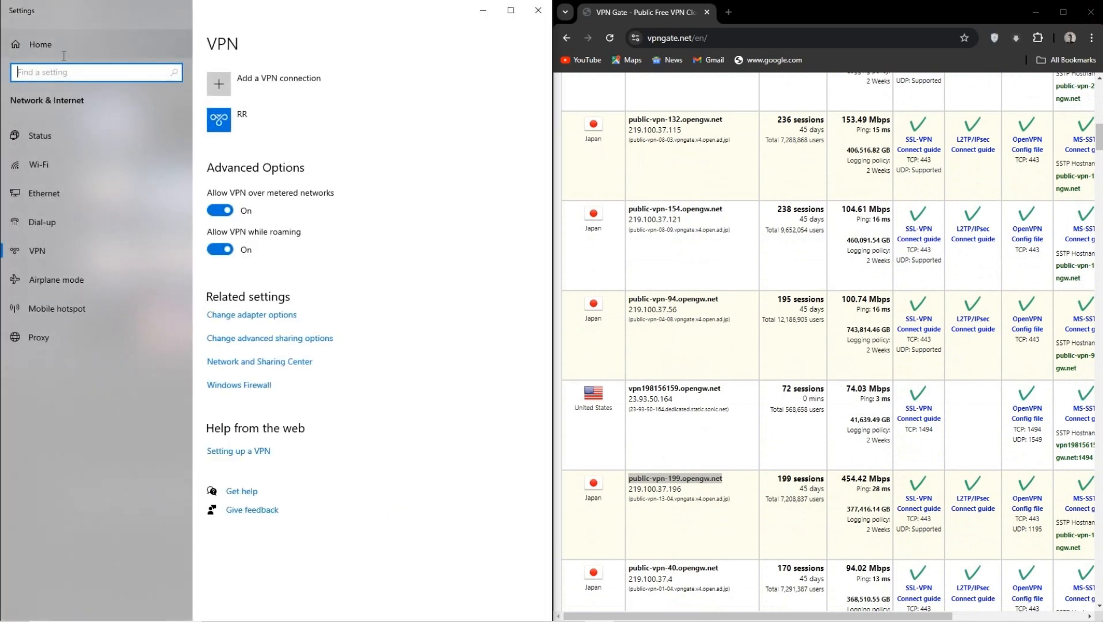
{"action": "left_click", "coordinate": [237, 123]}
{"action": "left_click", "coordinate": [306, 155]}
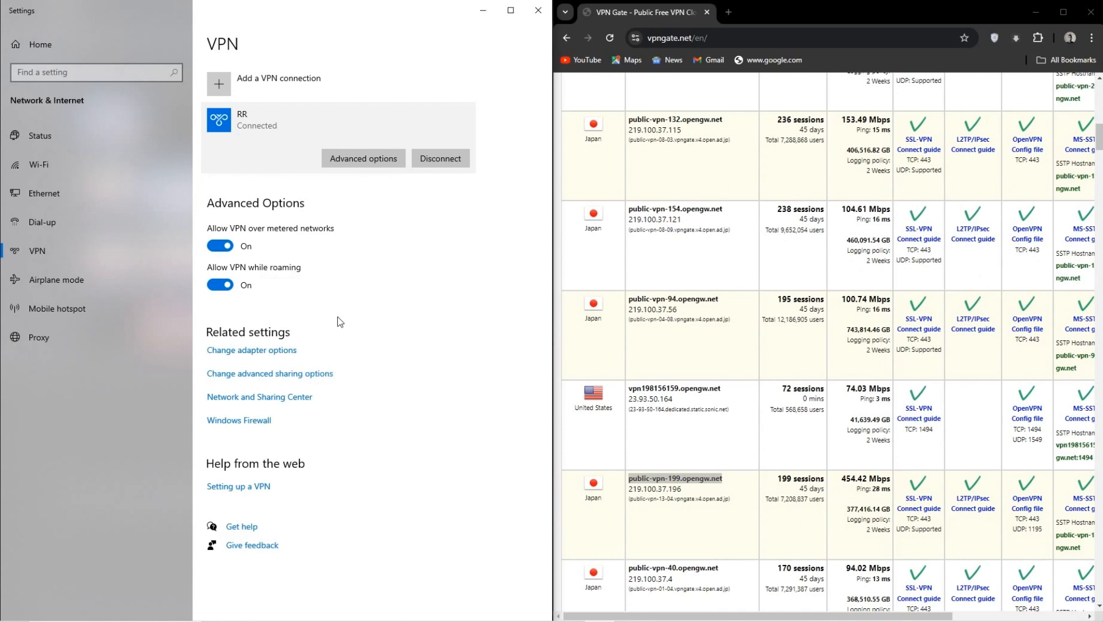
Switch to CapCut and check whether the text, audio, effects and transitions libraries load over the VPN.
{"action": "left_click", "coordinate": [1034, 15]}
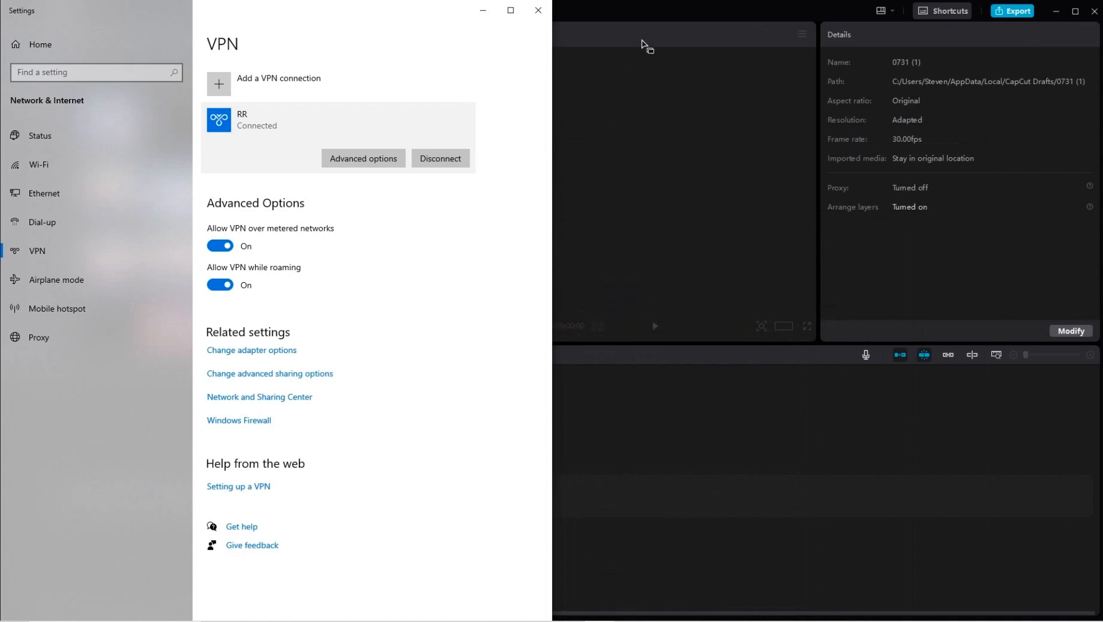
{"action": "double_click", "coordinate": [673, 14]}
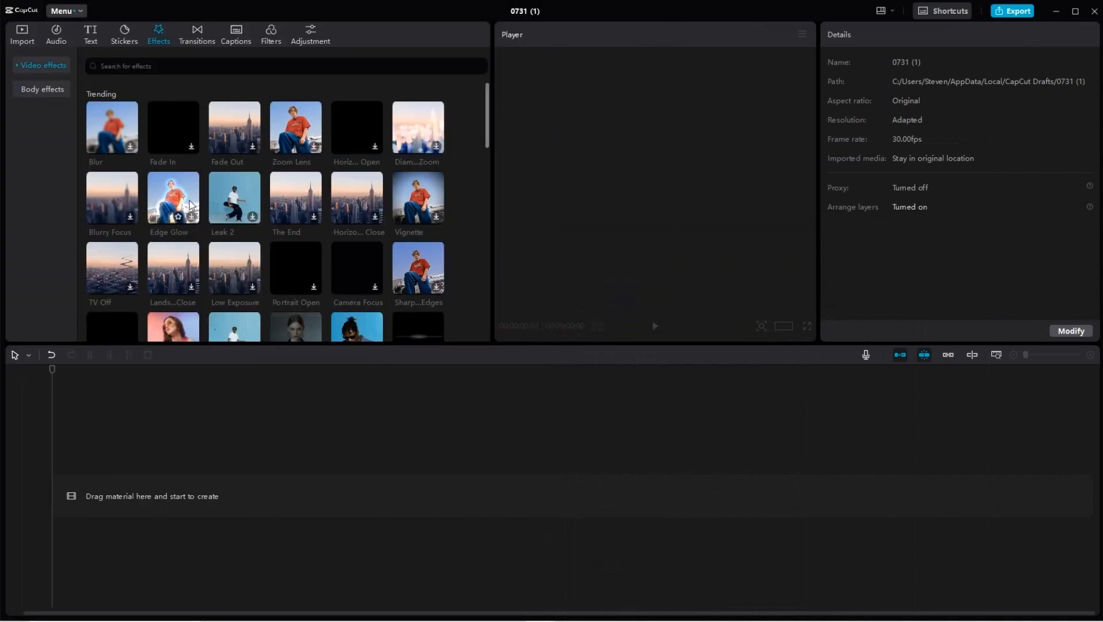
{"action": "left_click", "coordinate": [90, 36]}
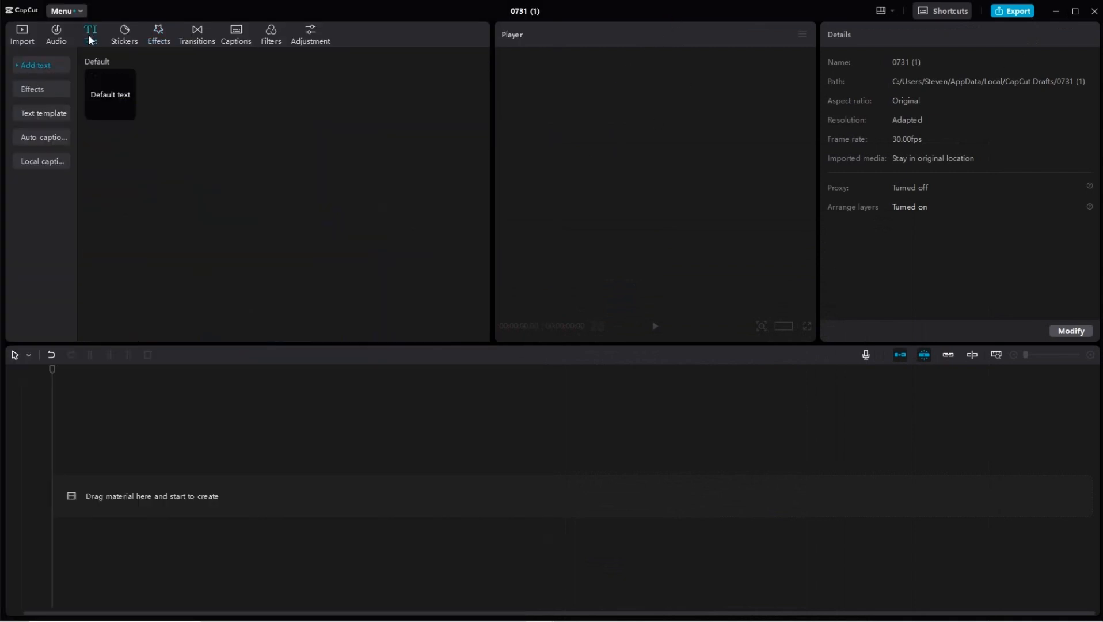
{"action": "left_click", "coordinate": [55, 39]}
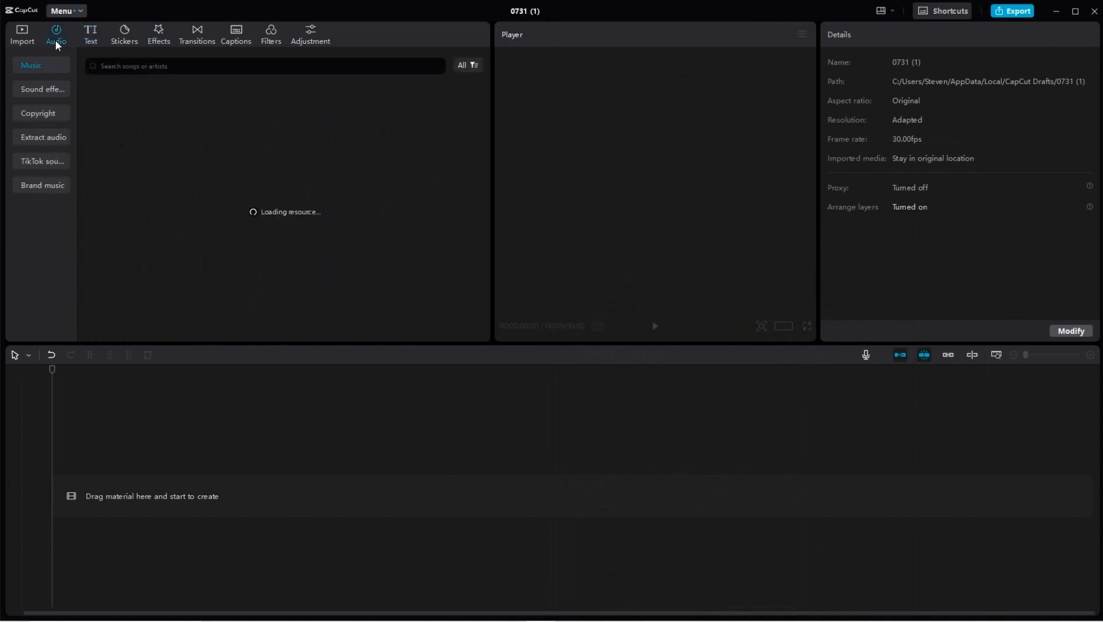
{"action": "left_click", "coordinate": [89, 35]}
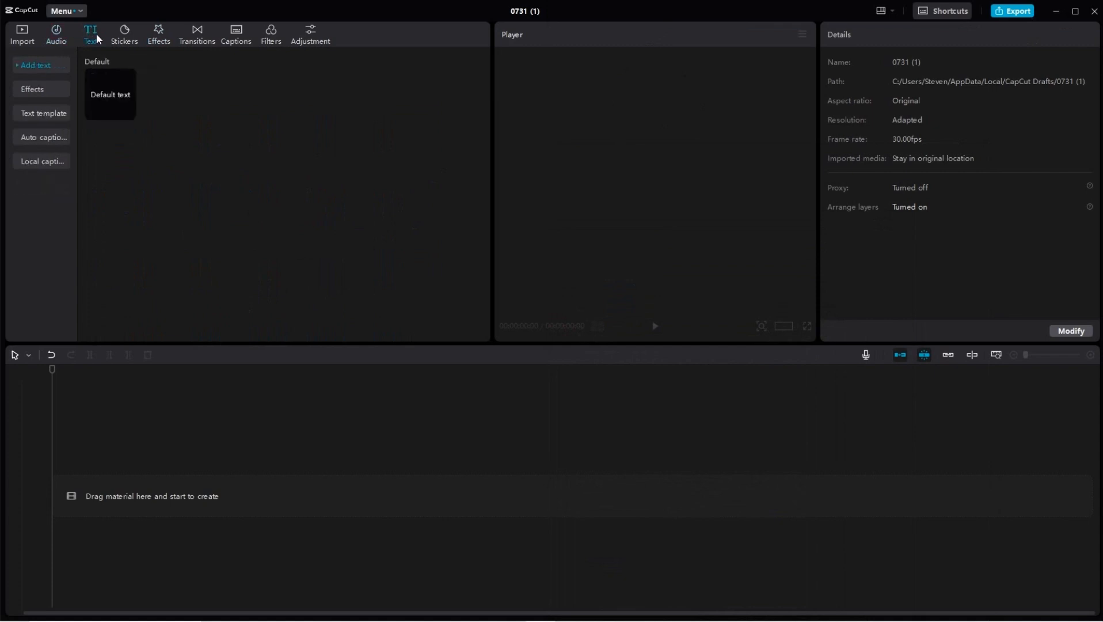
{"action": "left_click", "coordinate": [167, 34]}
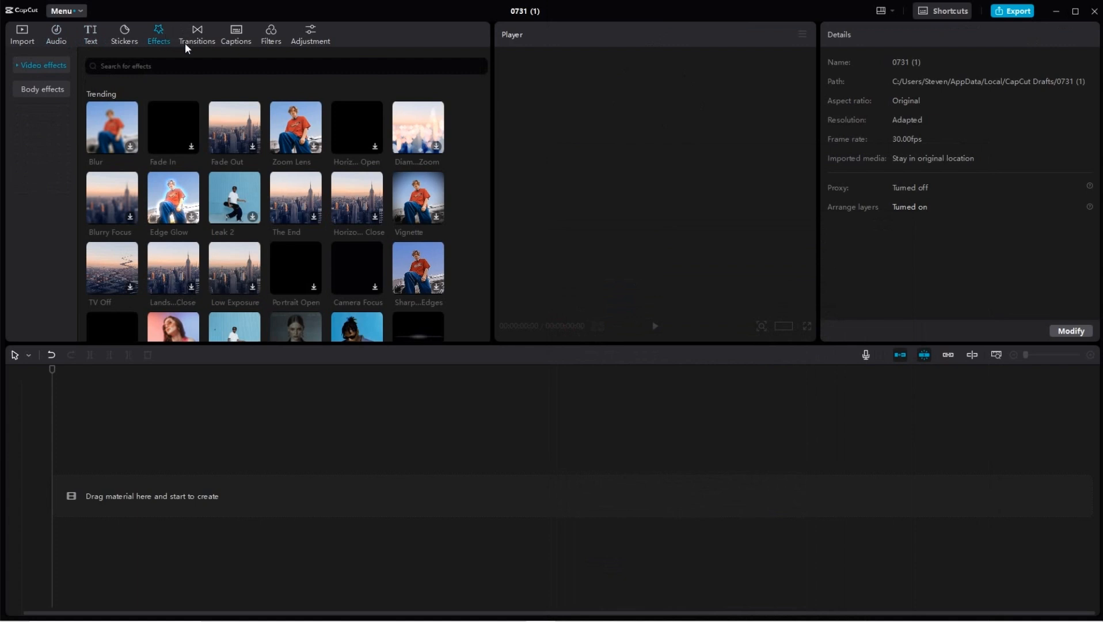
{"action": "left_click", "coordinate": [190, 41]}
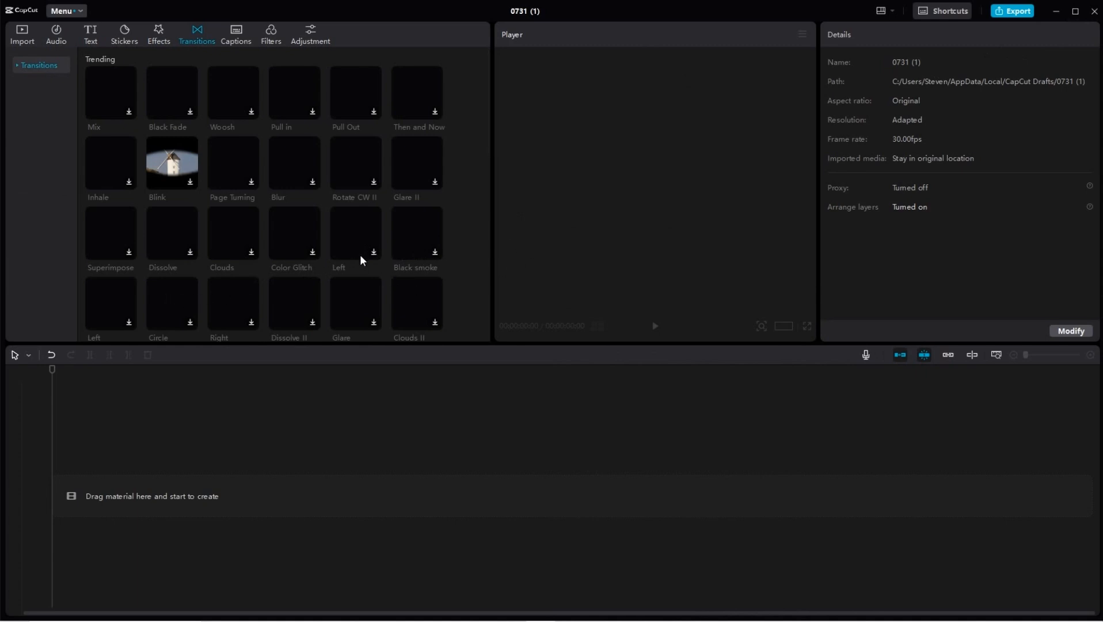
{"action": "scroll", "coordinate": [360, 256], "scroll_direction": "down", "scroll_amount": 3}
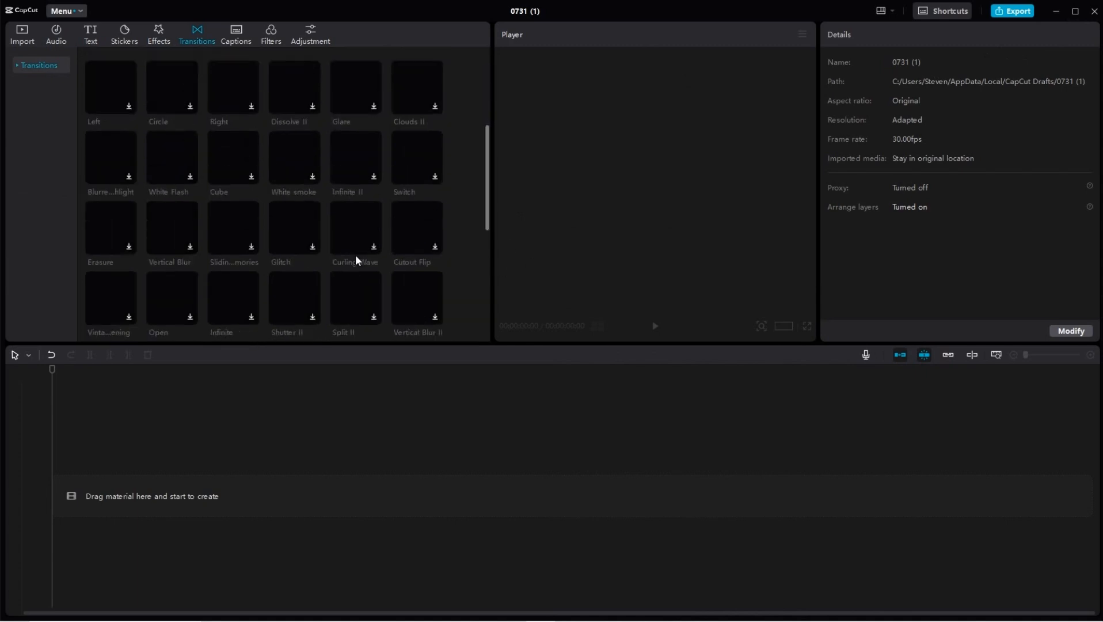
{"action": "scroll", "coordinate": [354, 256], "scroll_direction": "up", "scroll_amount": 3}
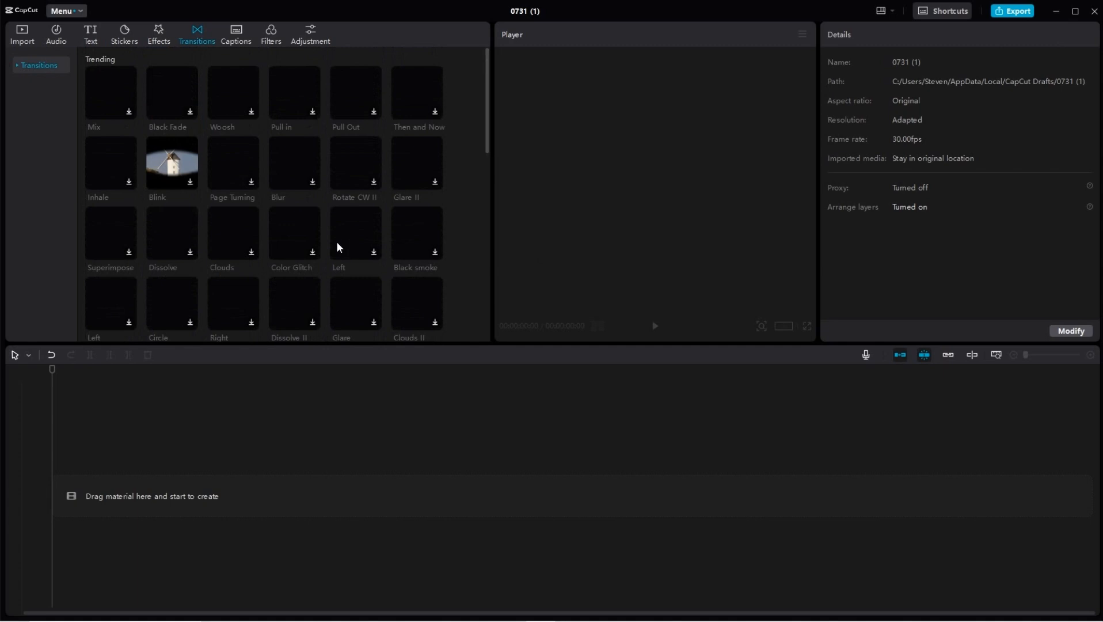